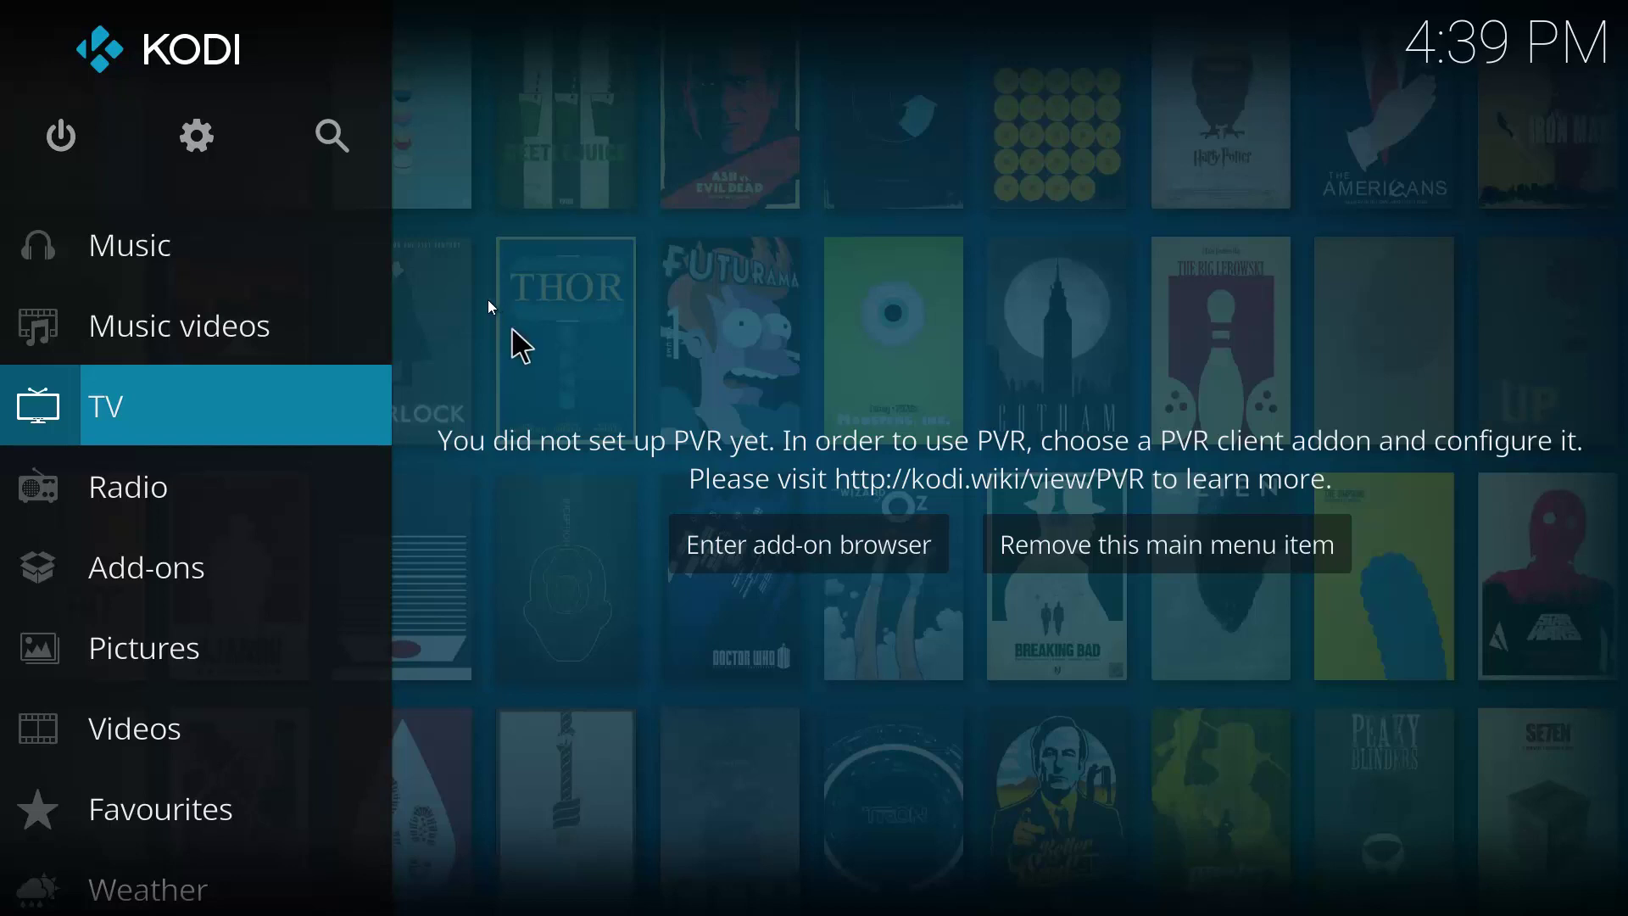
Open the player's language settings and review the available preferred subtitle languages without changing the selection.
left_click(203, 155)
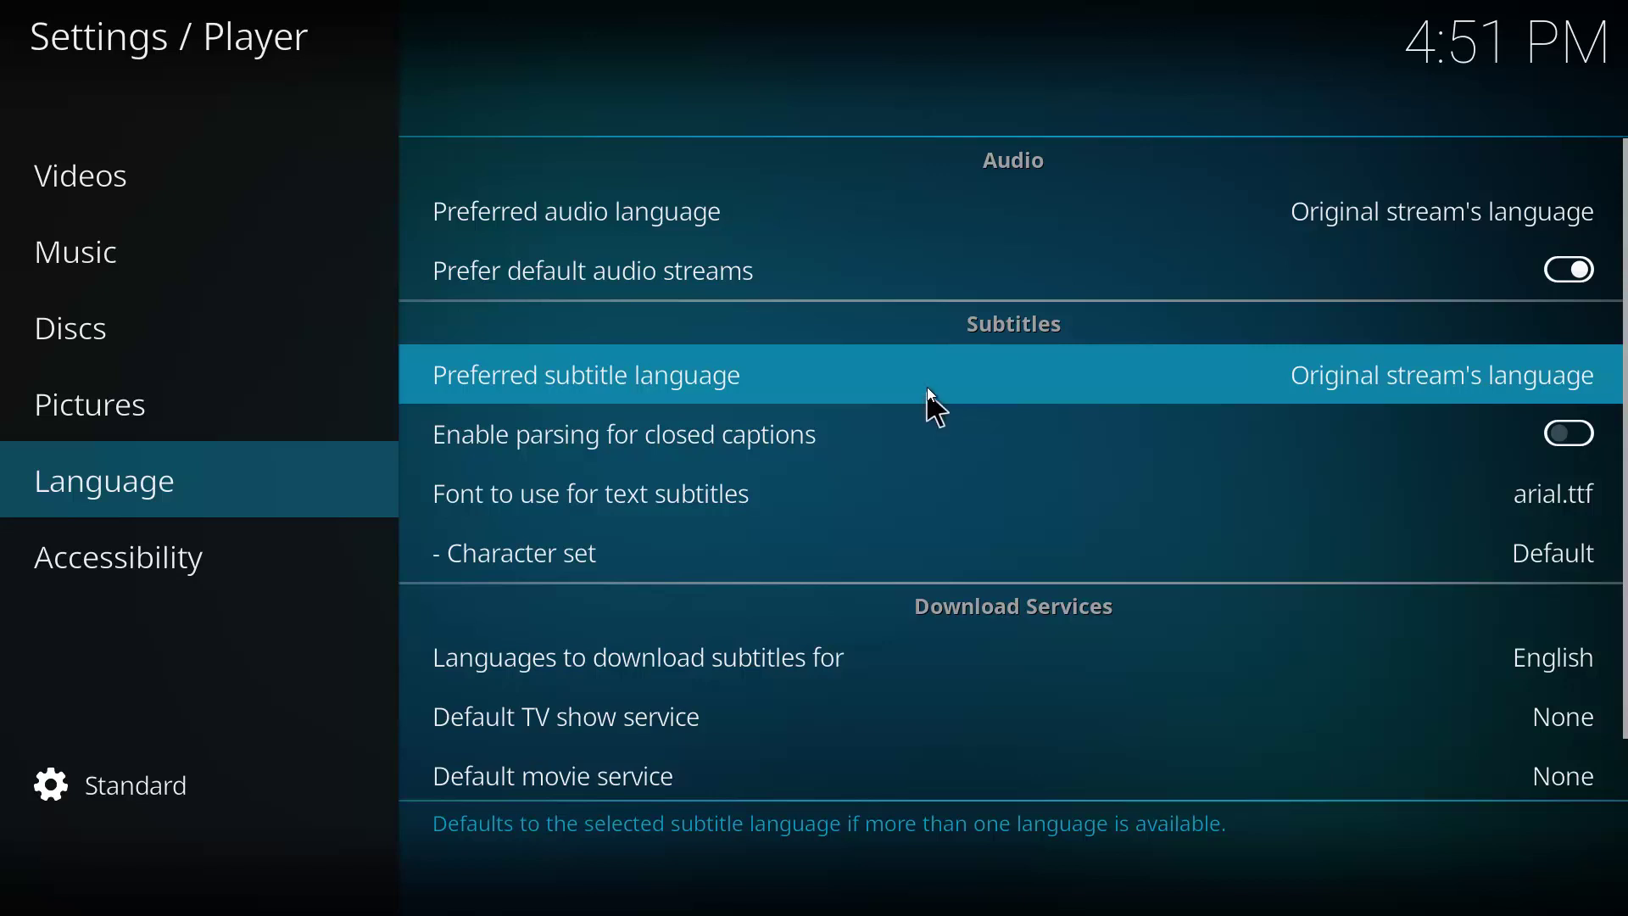
left_click(927, 388)
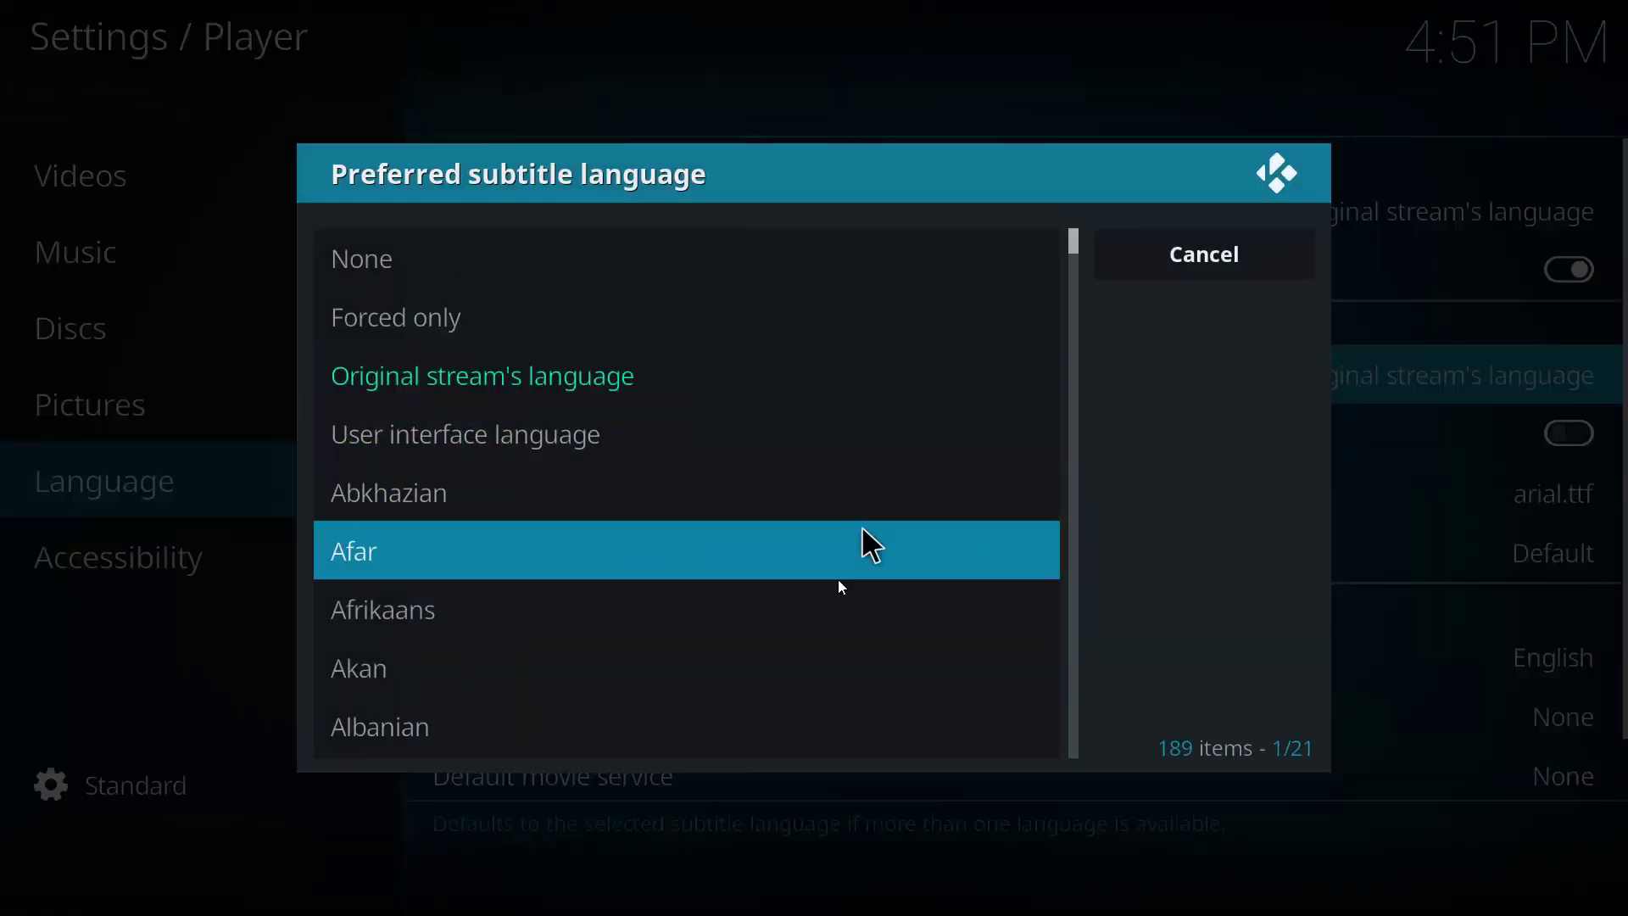
scroll(837, 594, "down", 6)
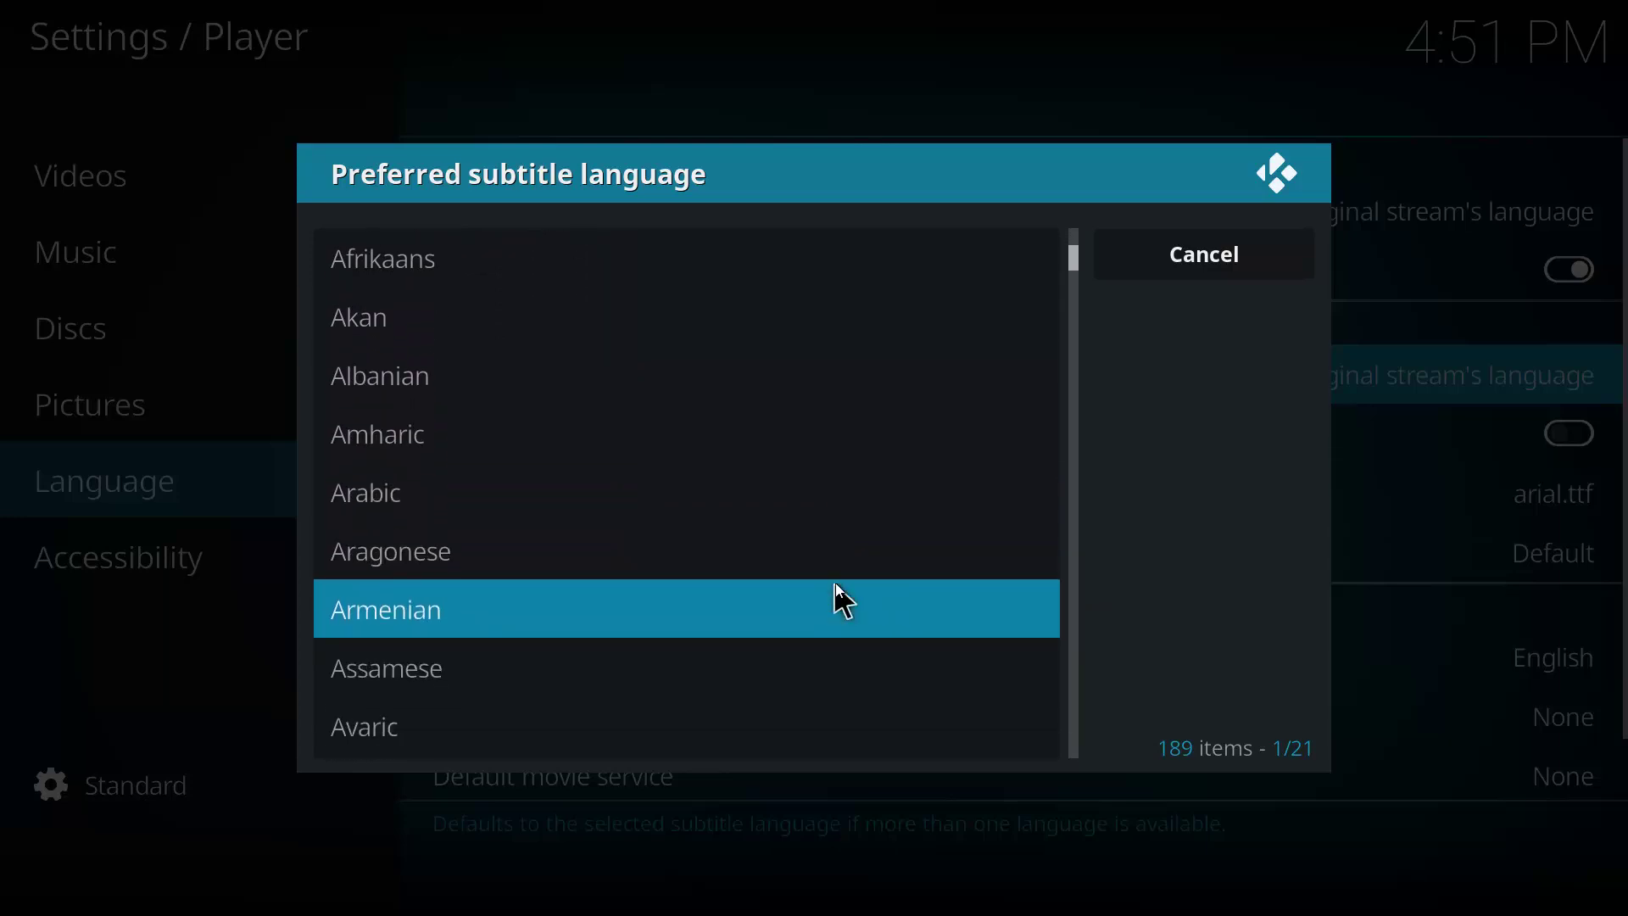
scroll(837, 594, "up", 6)
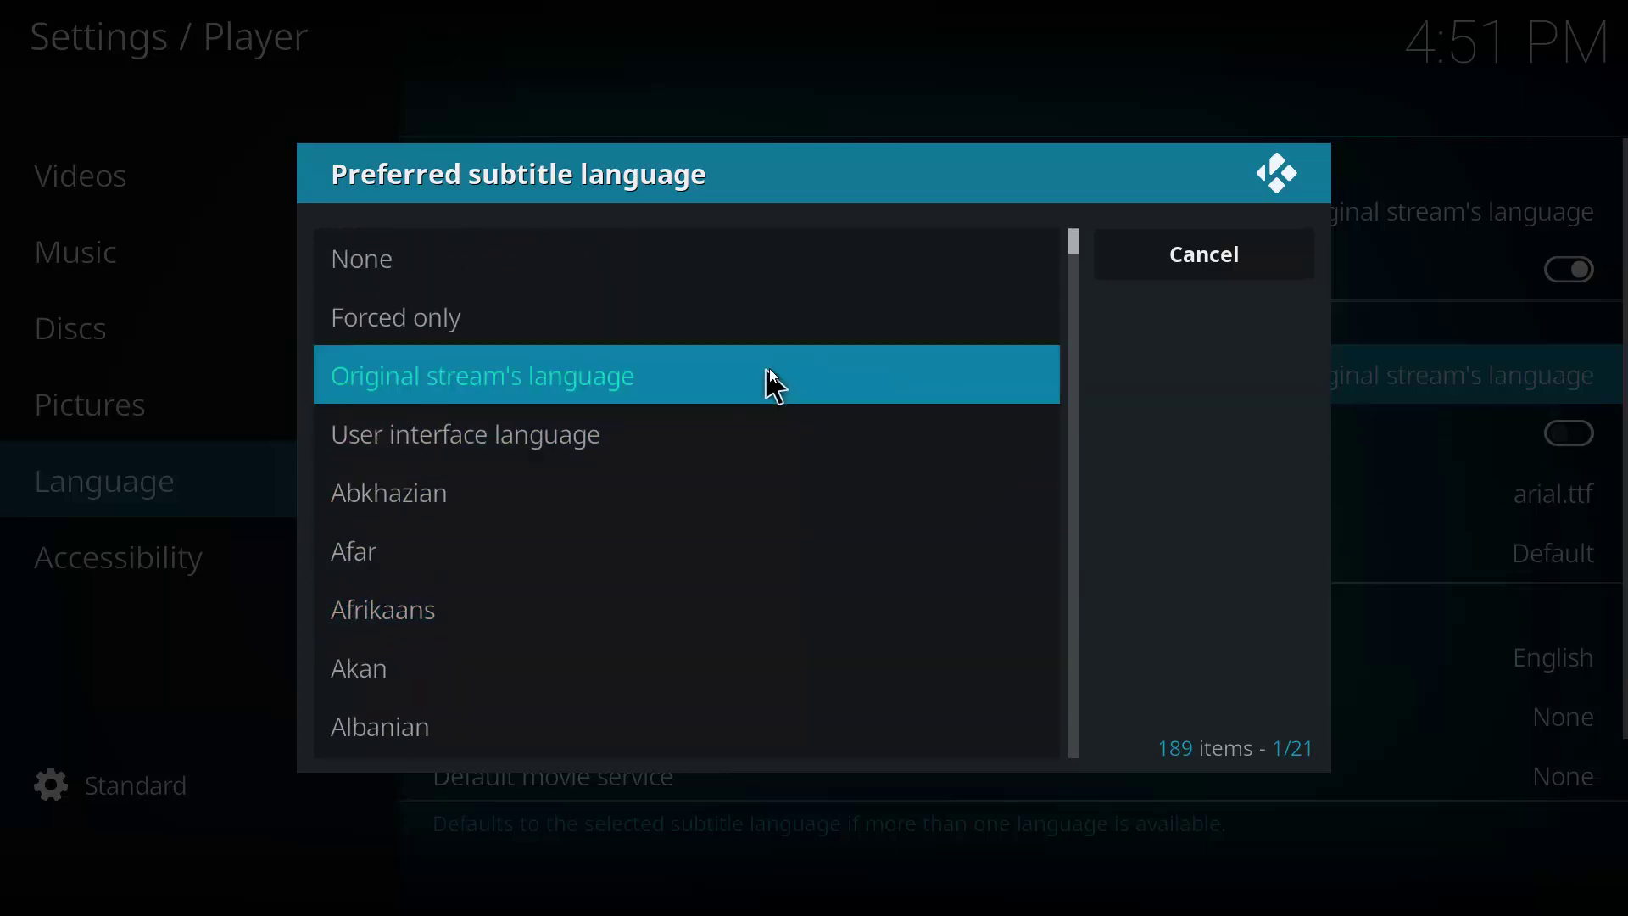
left_click(1175, 267)
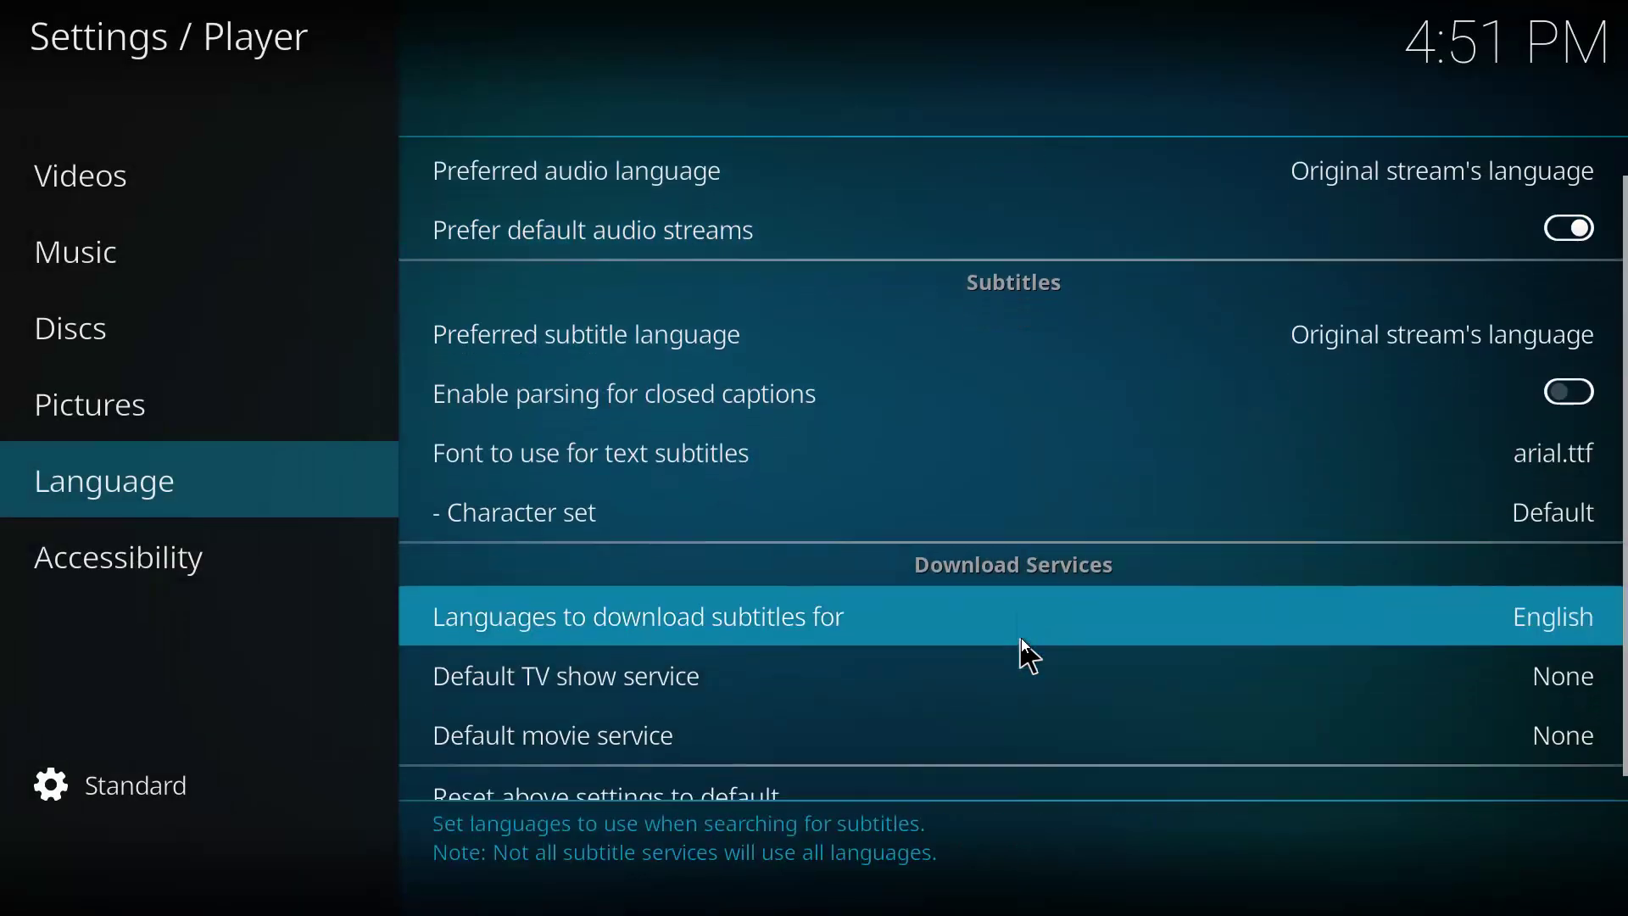
Confirm English as the language to download subtitles for.
left_click(914, 620)
scroll(802, 530, "down", 5)
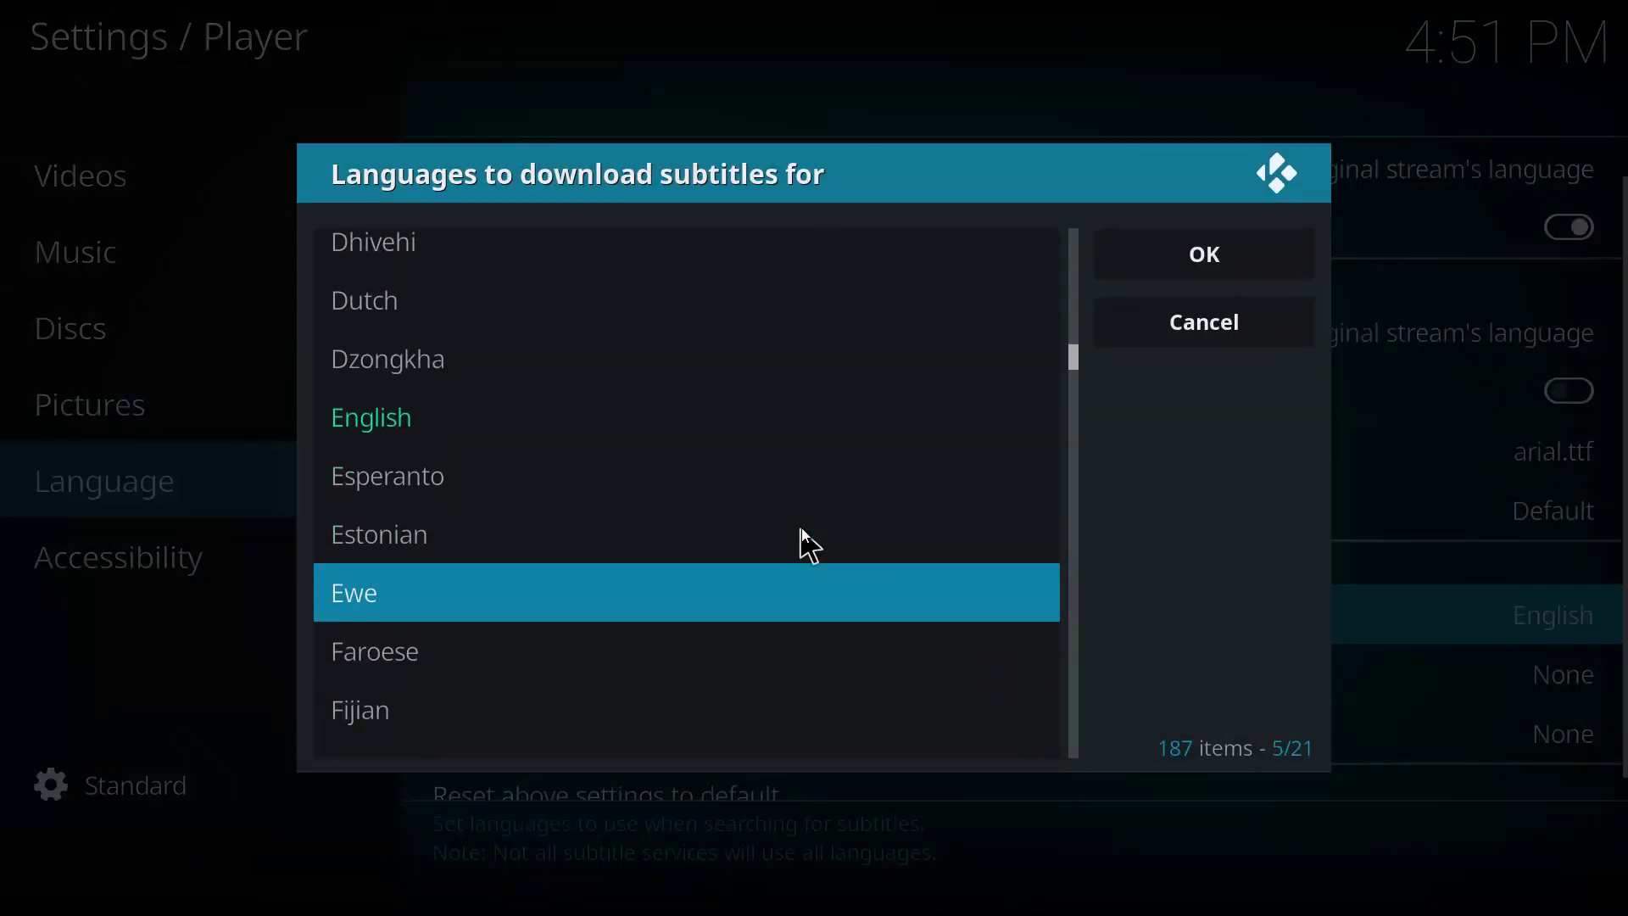
scroll(802, 529, "down", 3)
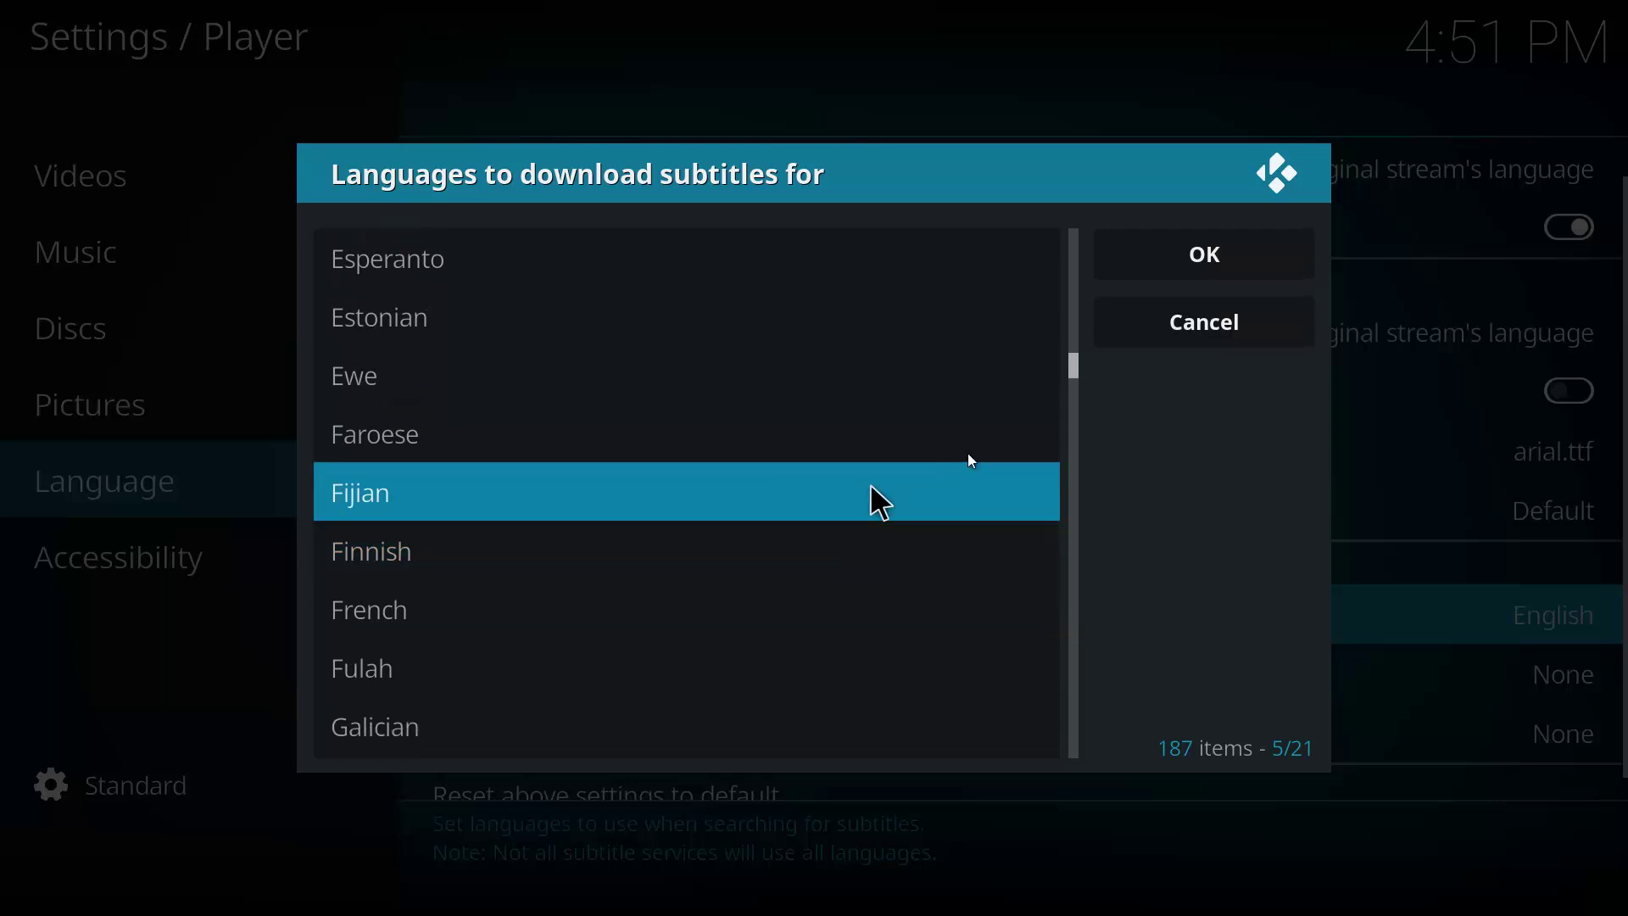
scroll(814, 474, "up", 3)
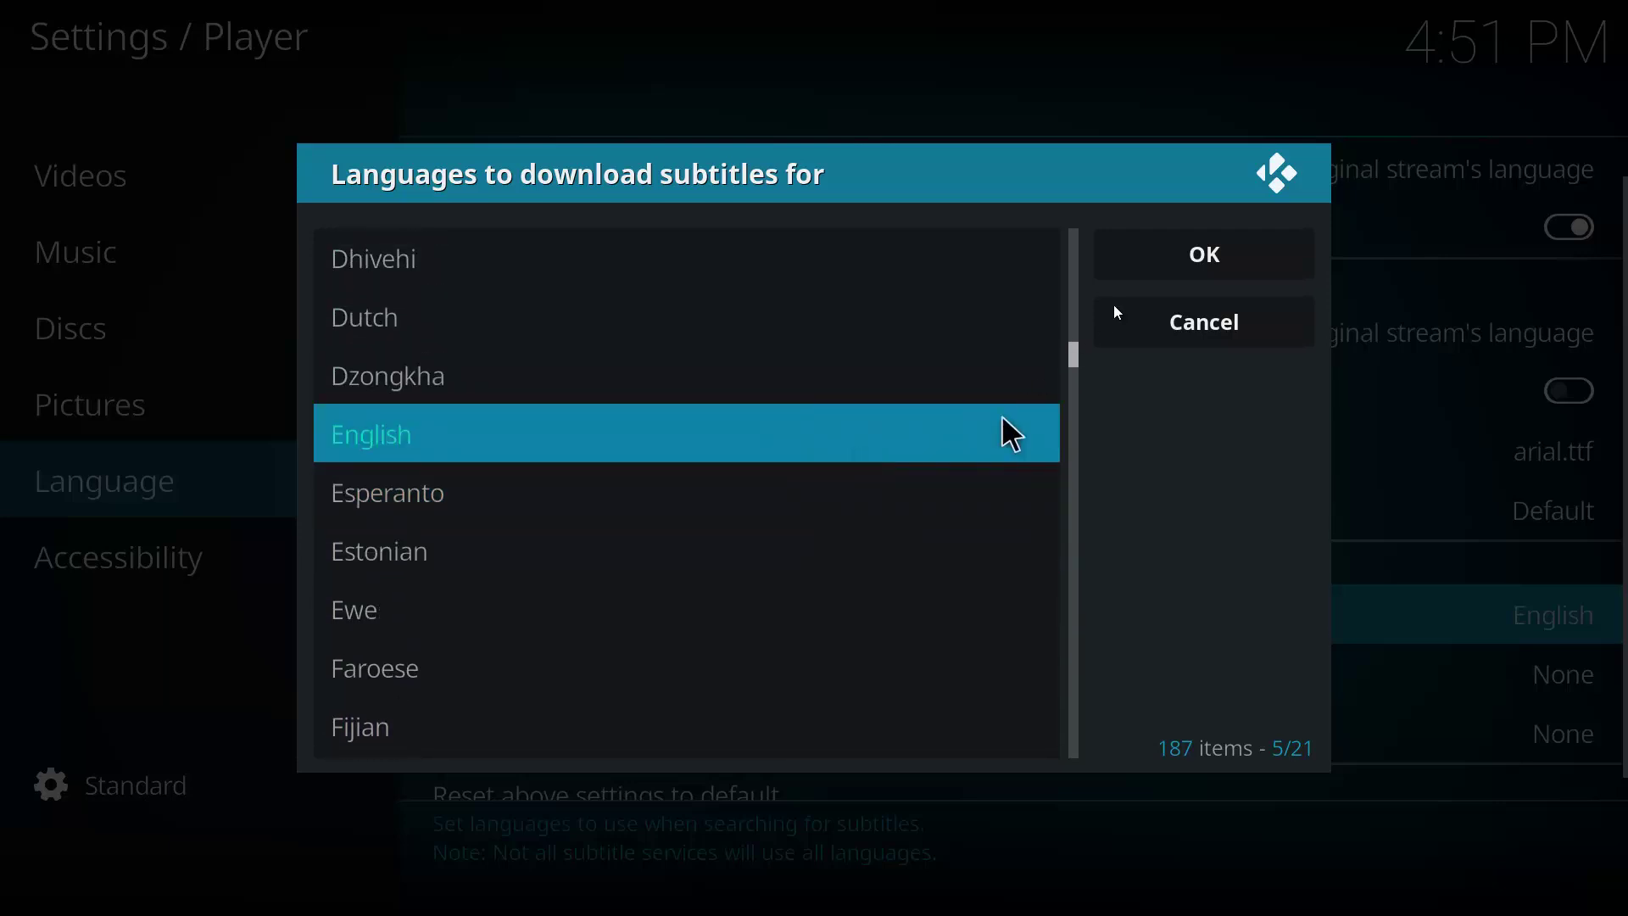
left_click(1225, 252)
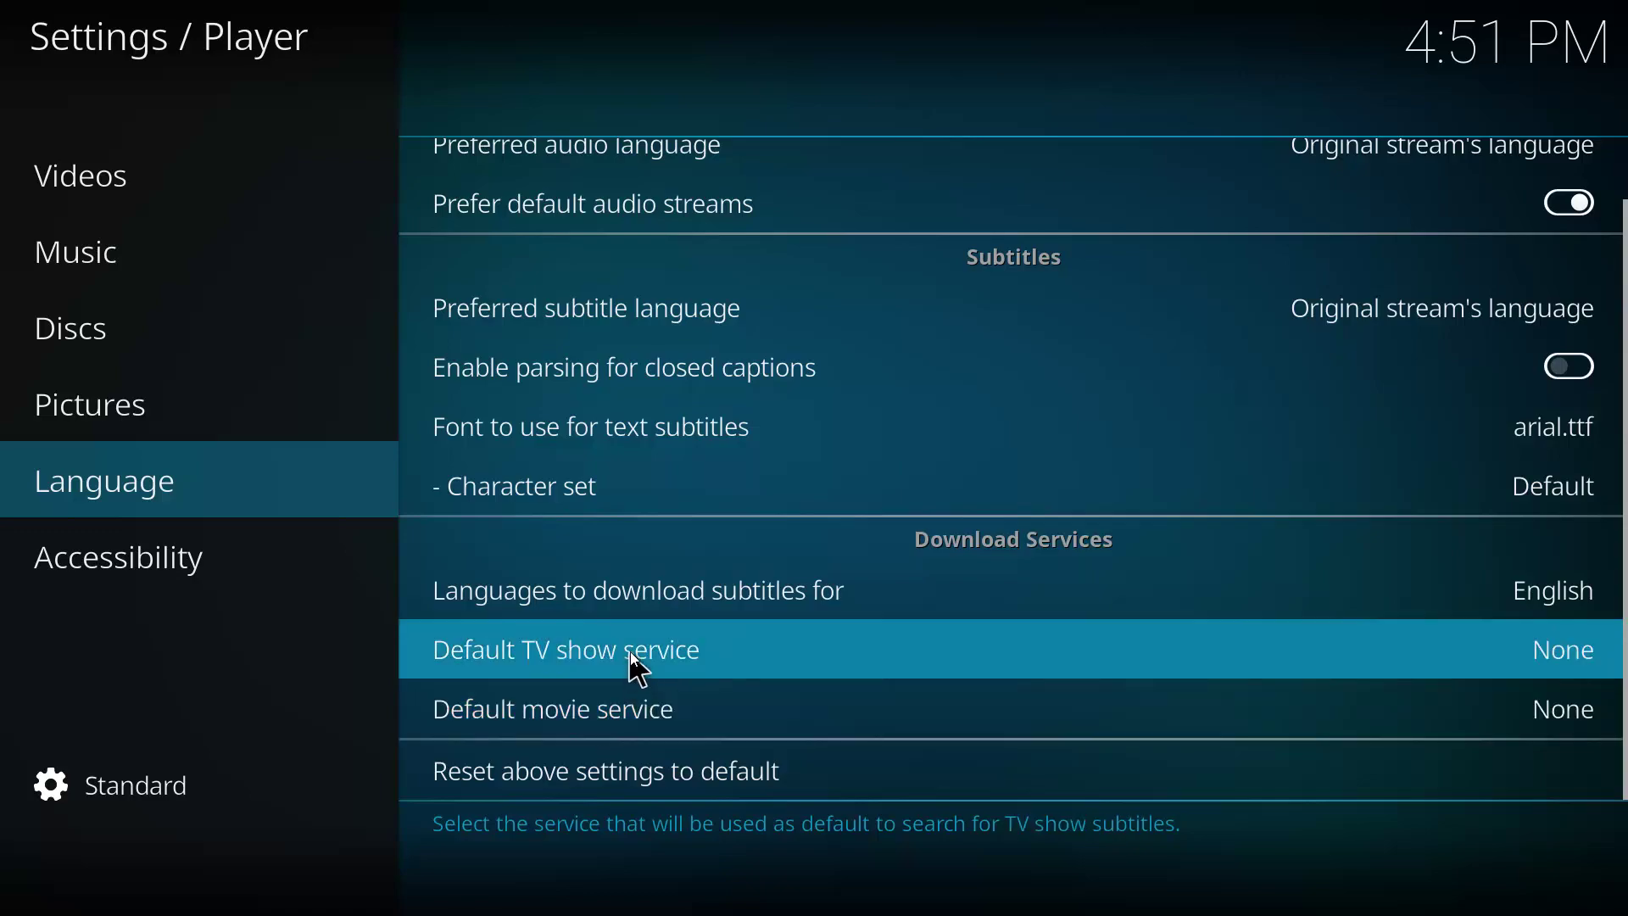
Get the Subscene.com subtitle add-on for the default TV show service.
left_click(630, 651)
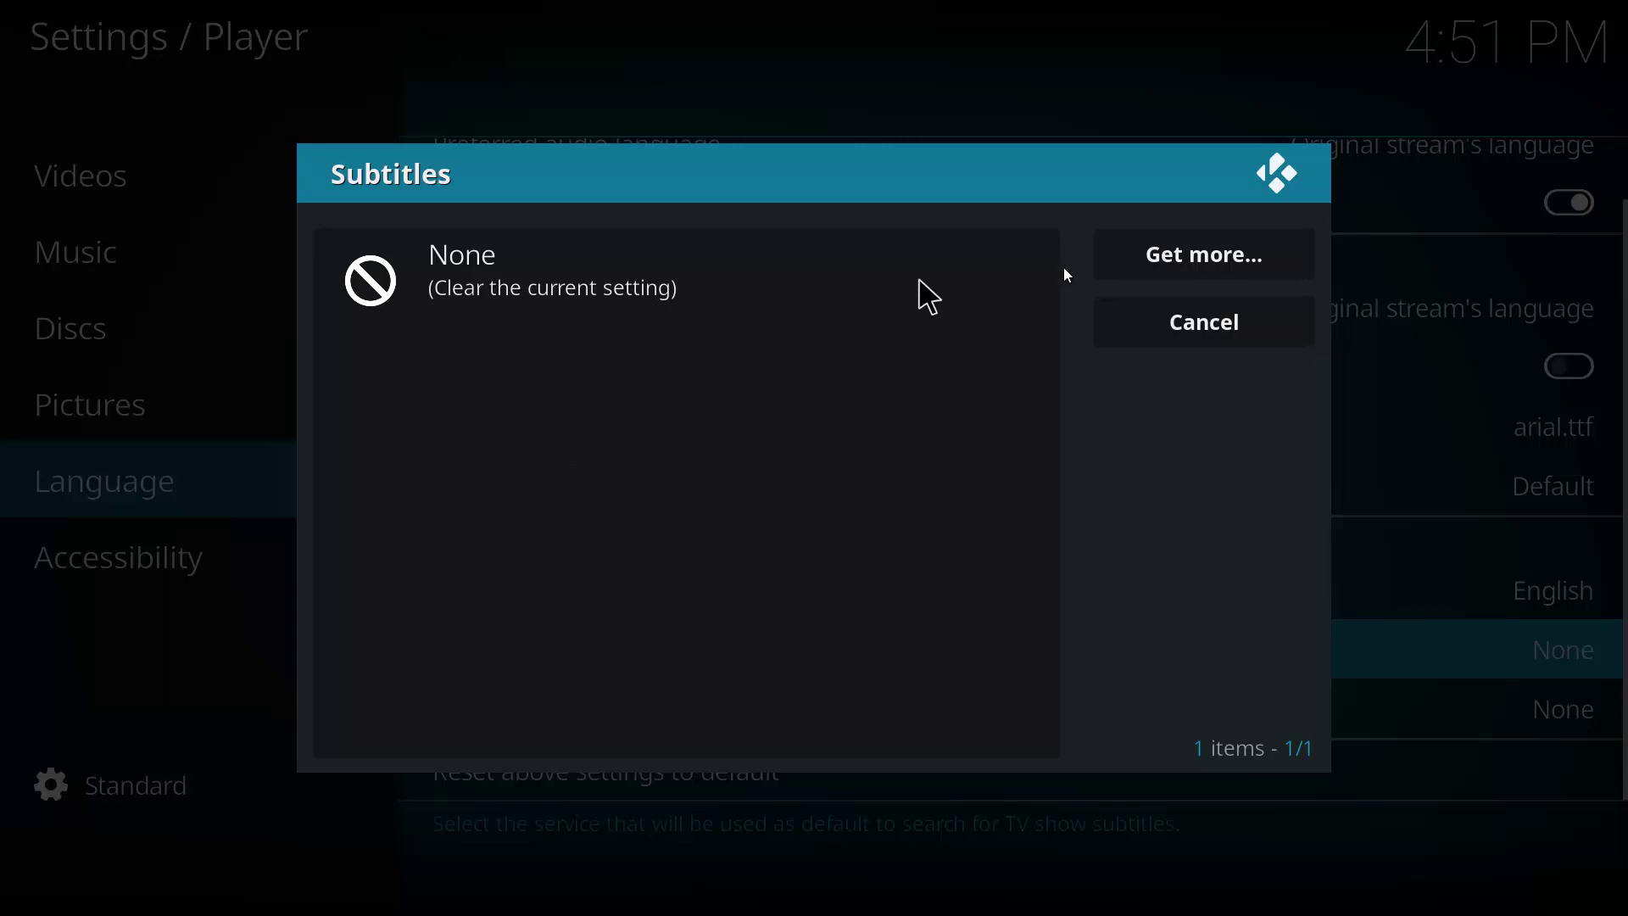
left_click(1116, 276)
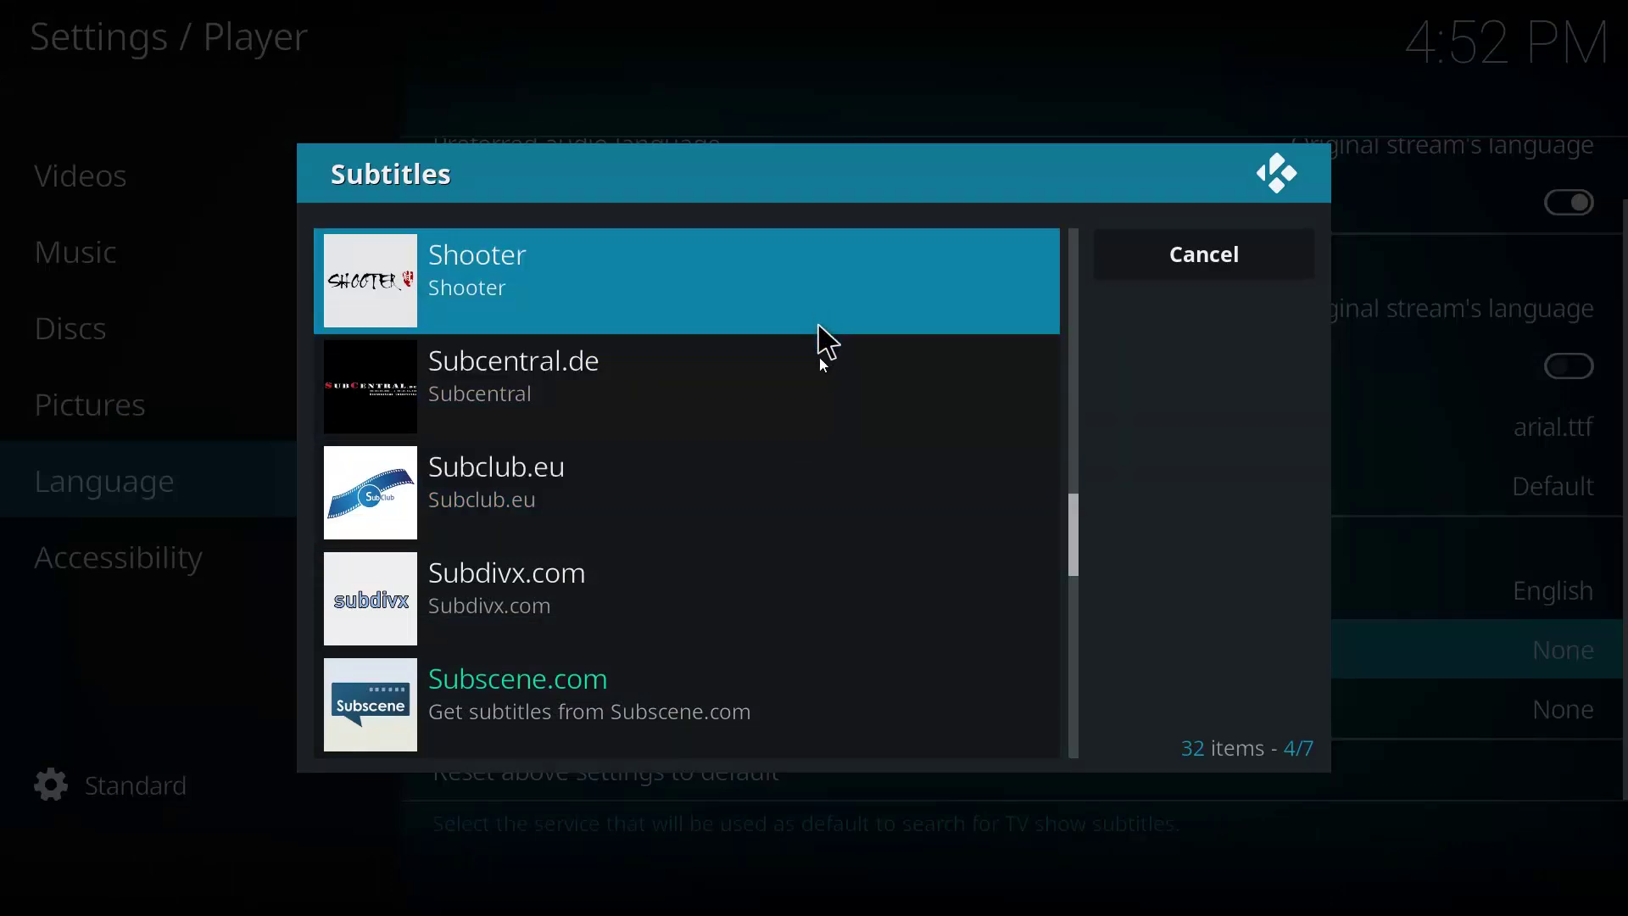
left_click(512, 677)
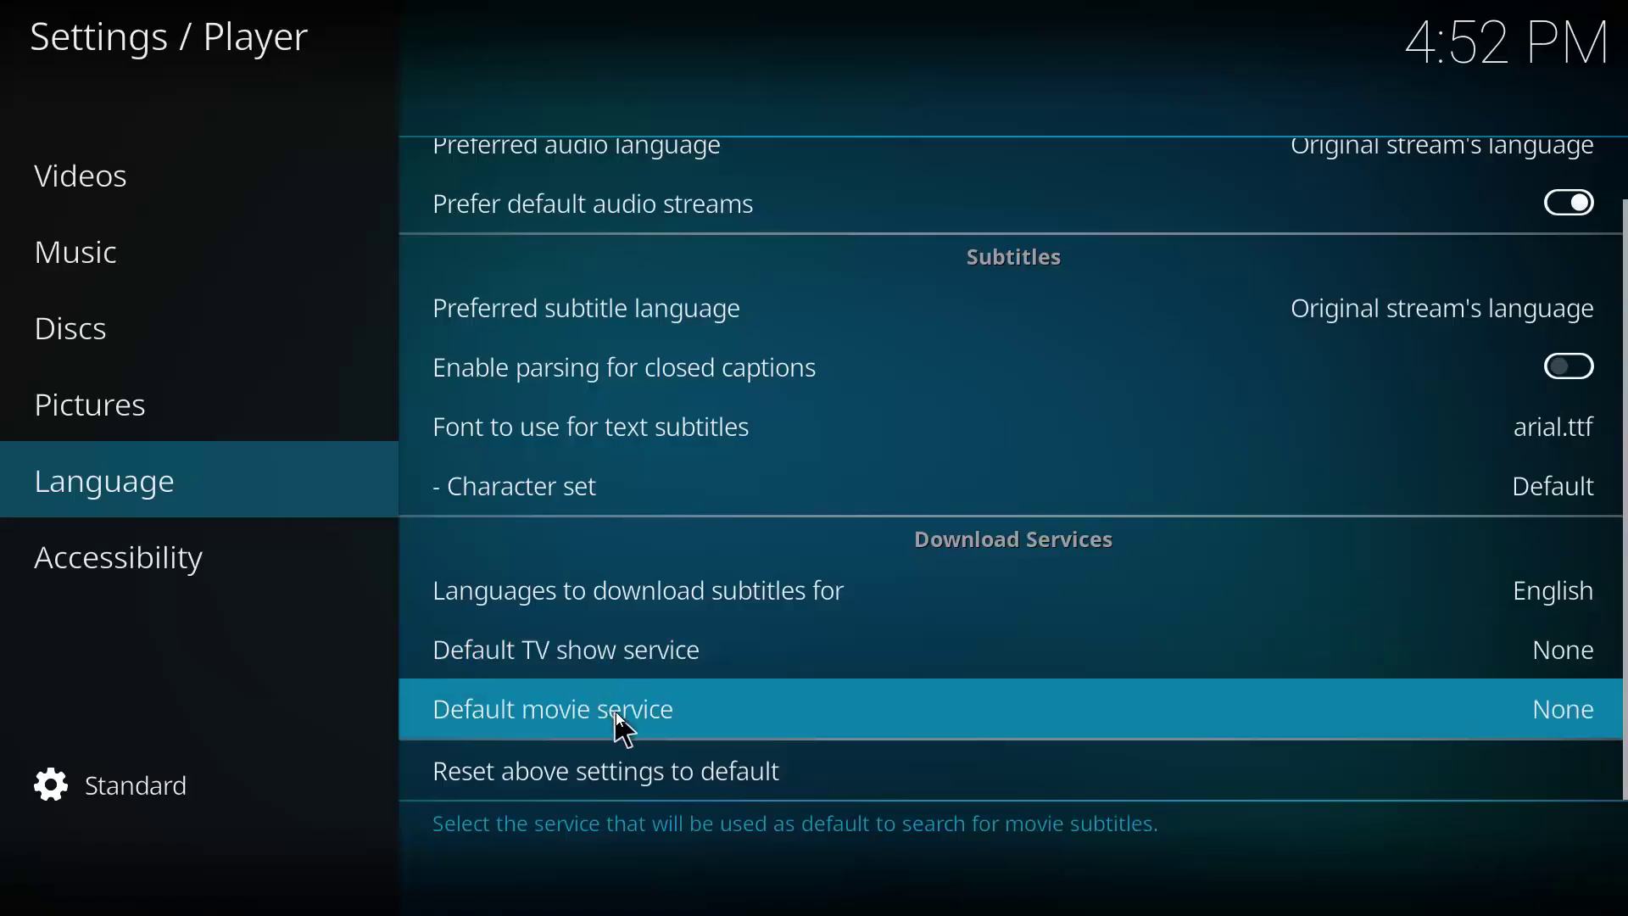
Set Subscene.com as the default movie subtitle service.
left_click(616, 712)
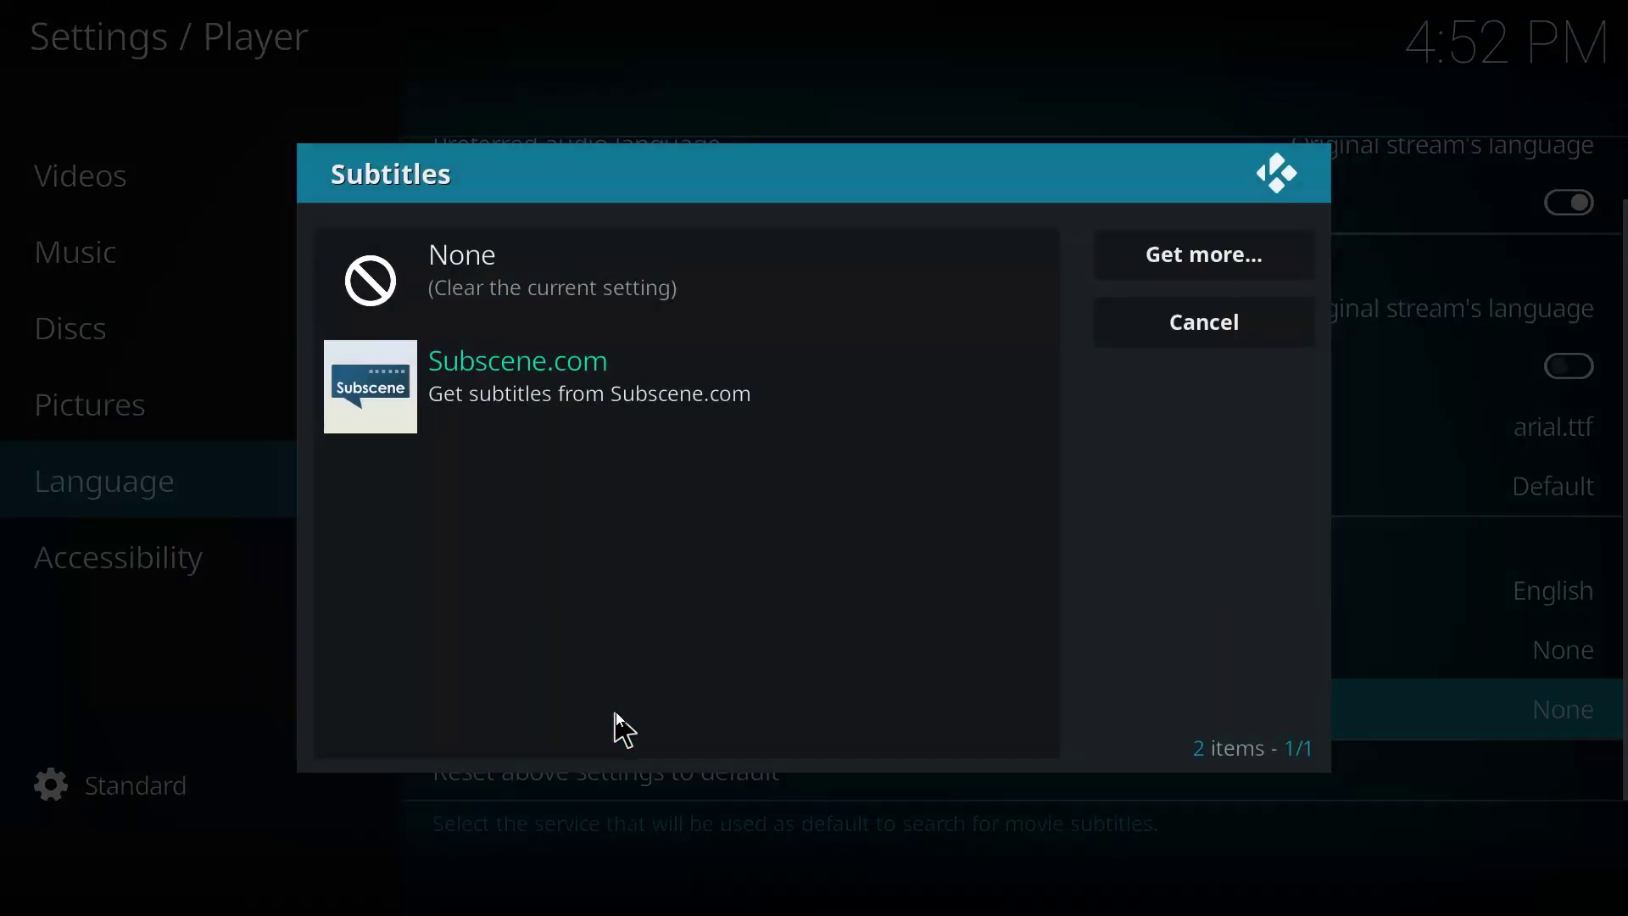
left_click(538, 372)
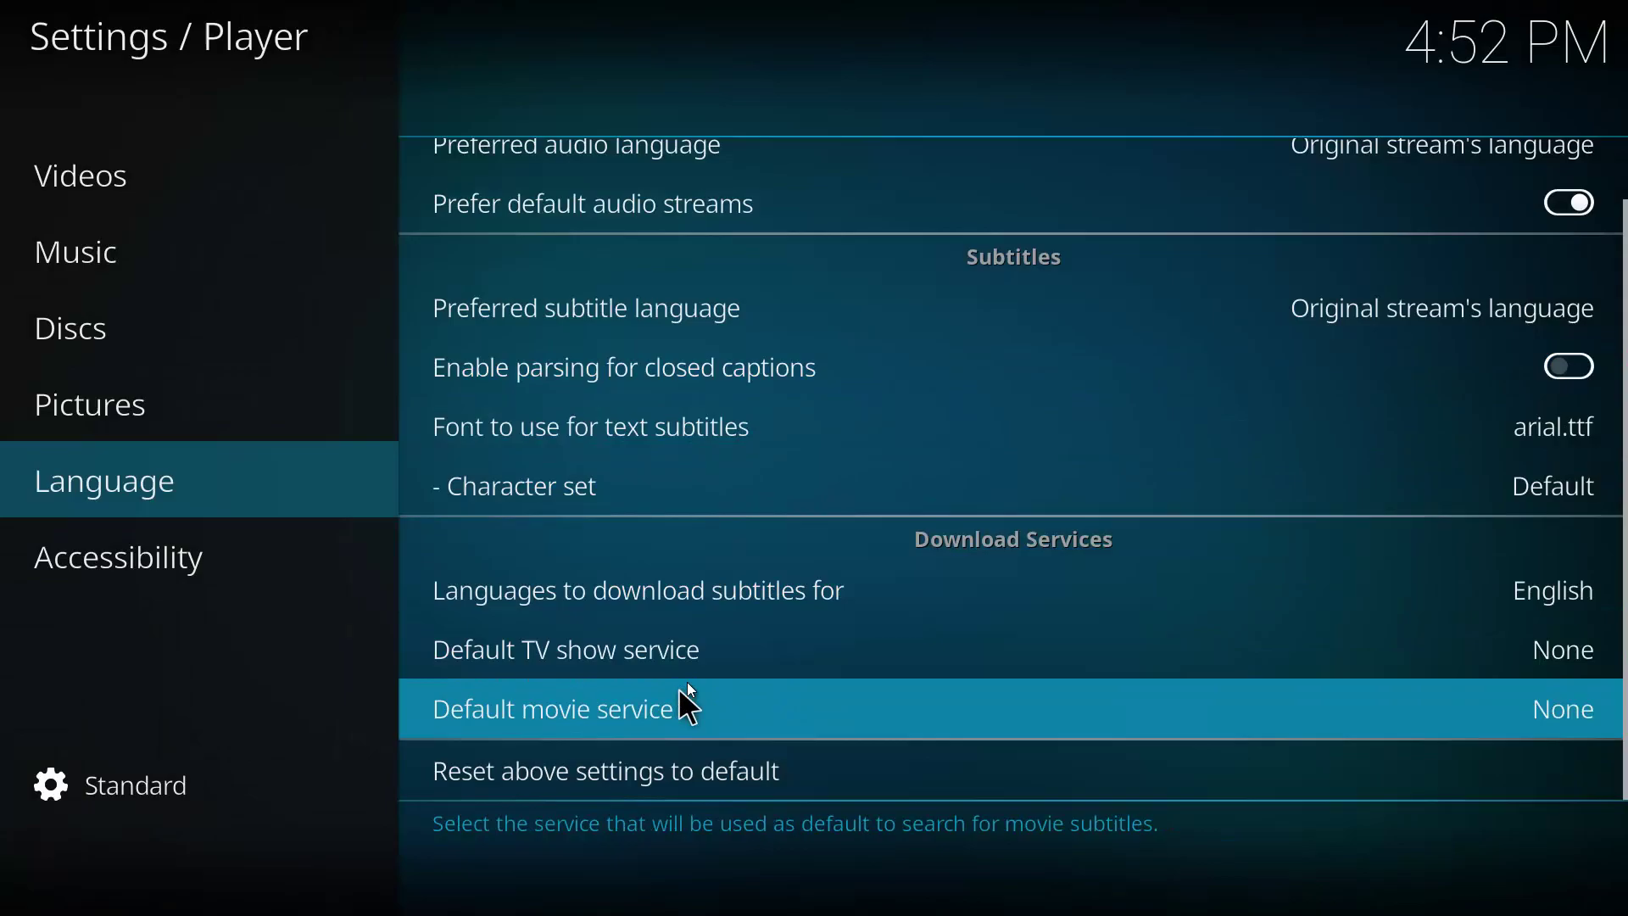
left_click(691, 691)
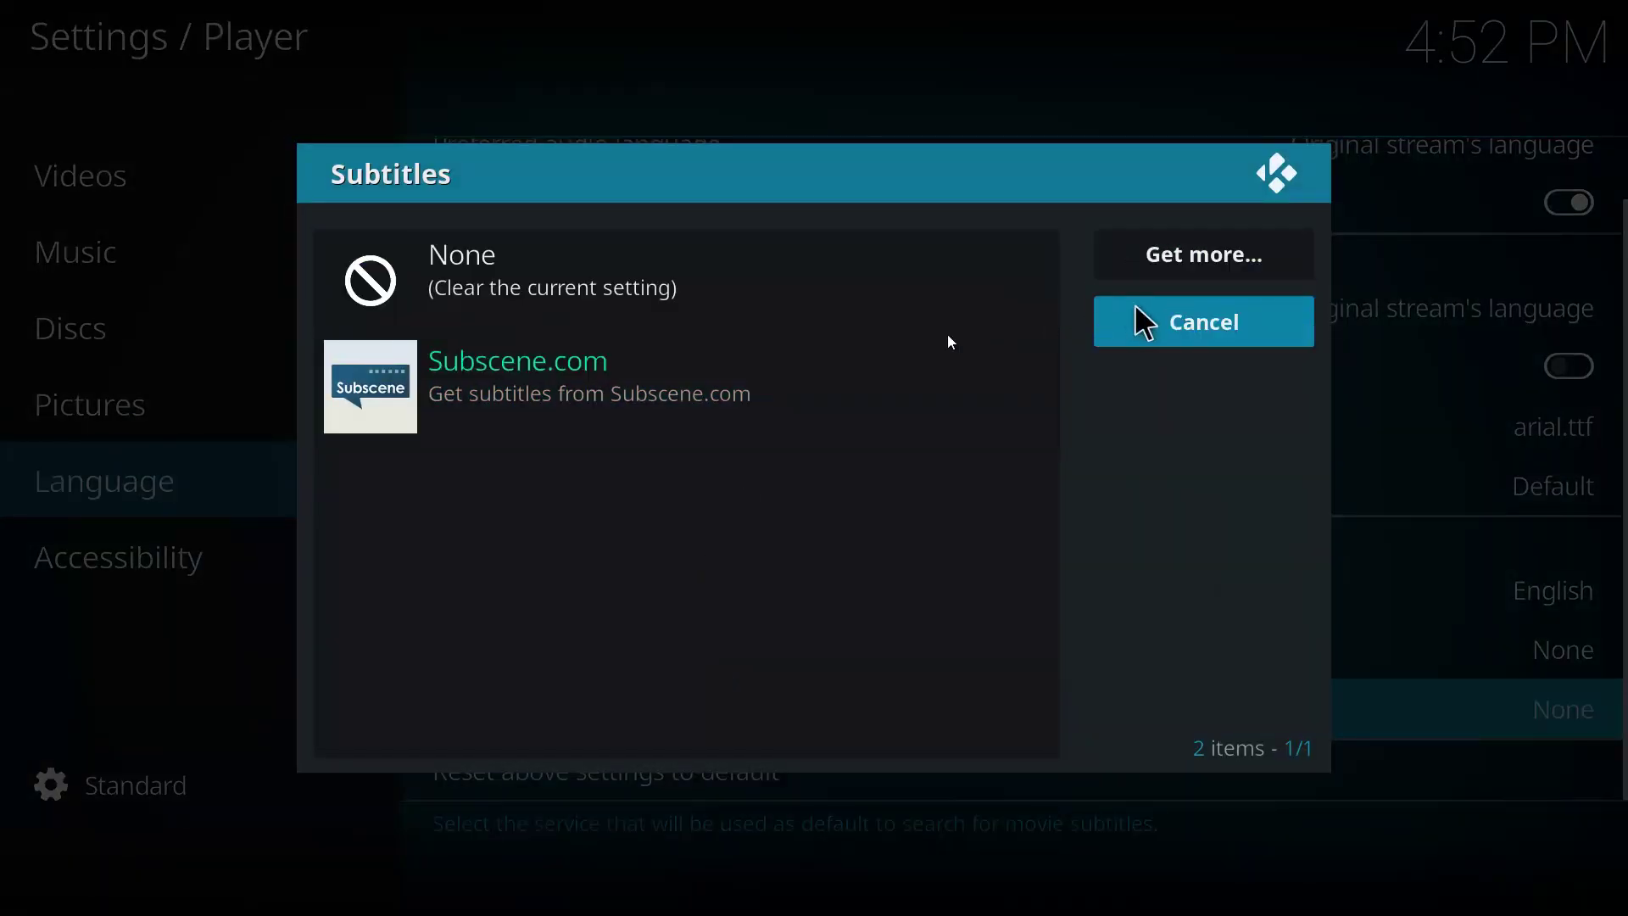
left_click(594, 405)
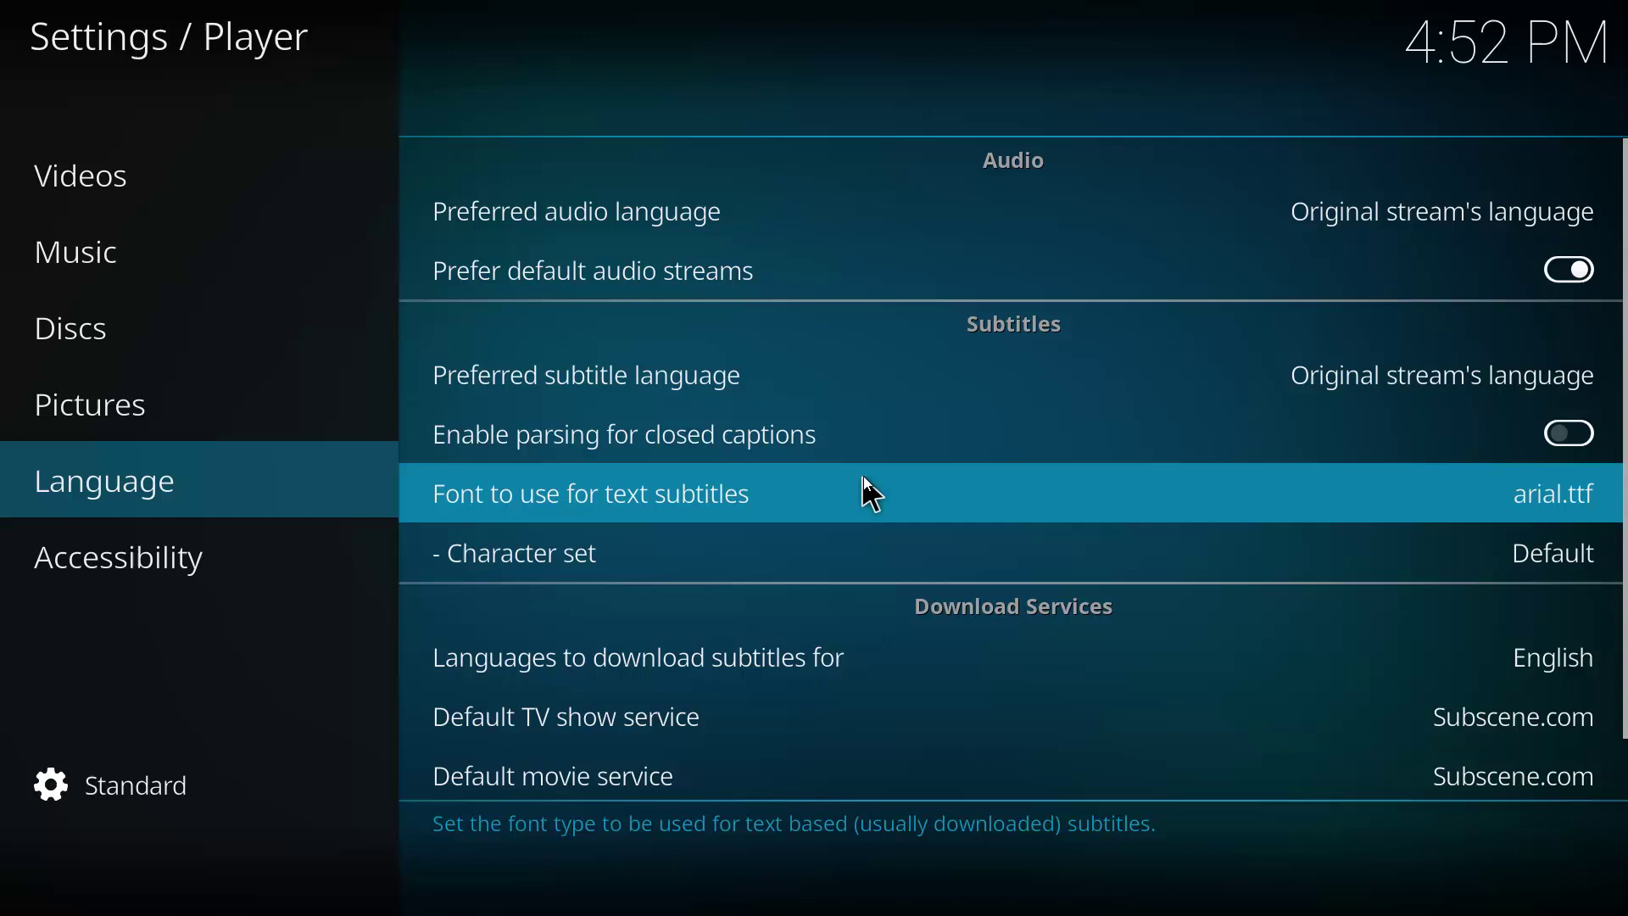
Leave the settings and open the Tools list of the Exodus video add-on.
key("Escape")
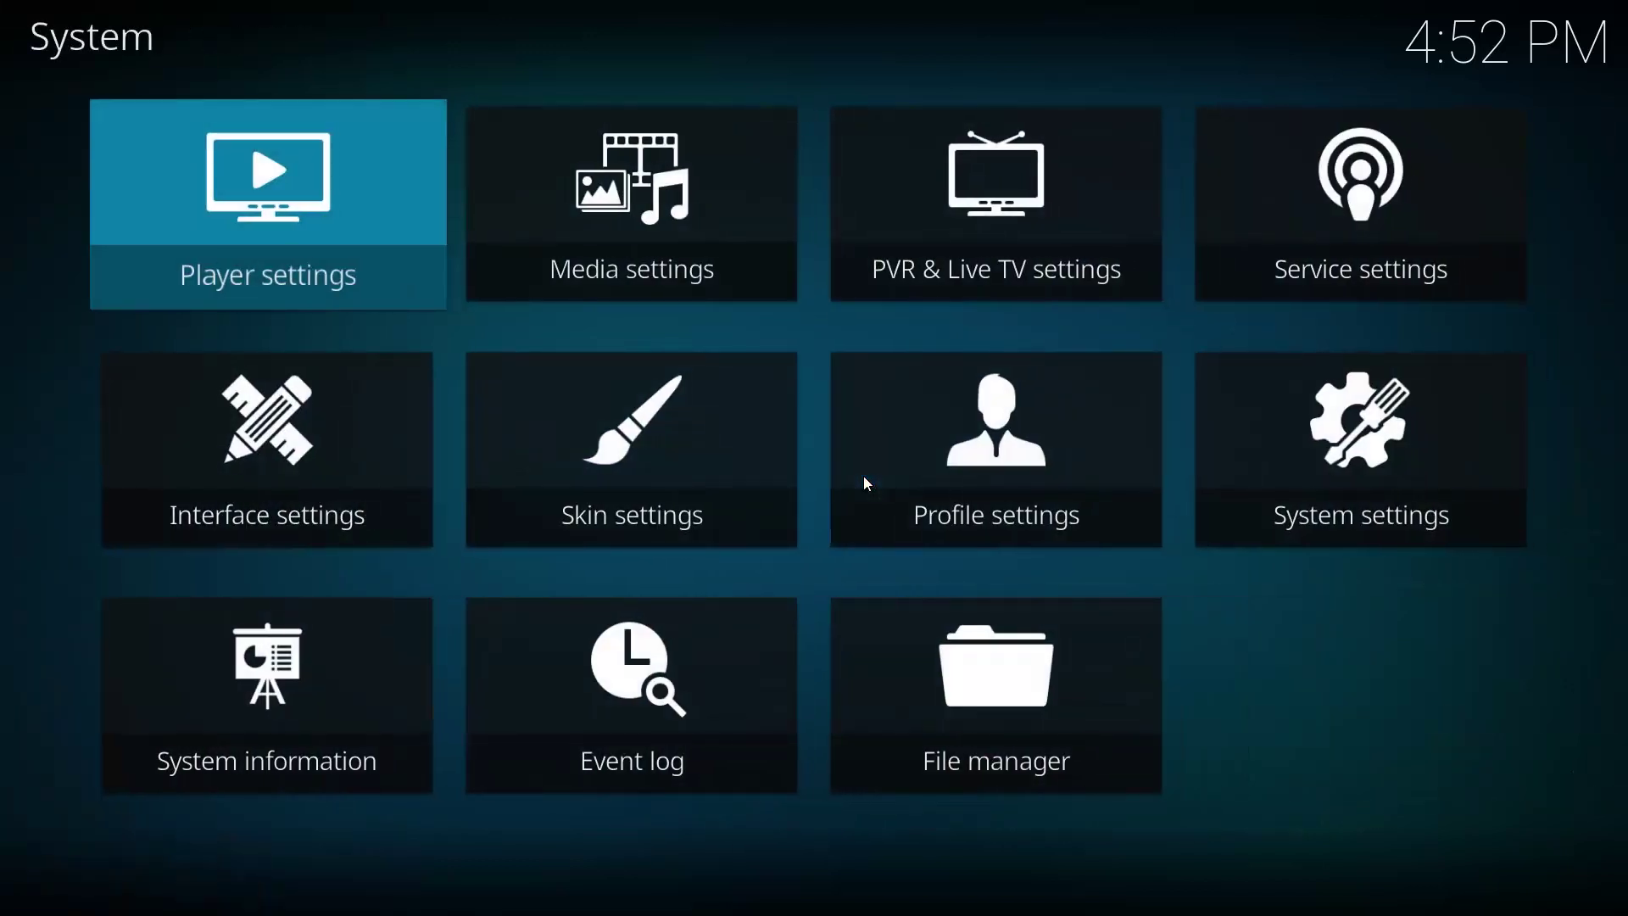
key("Escape")
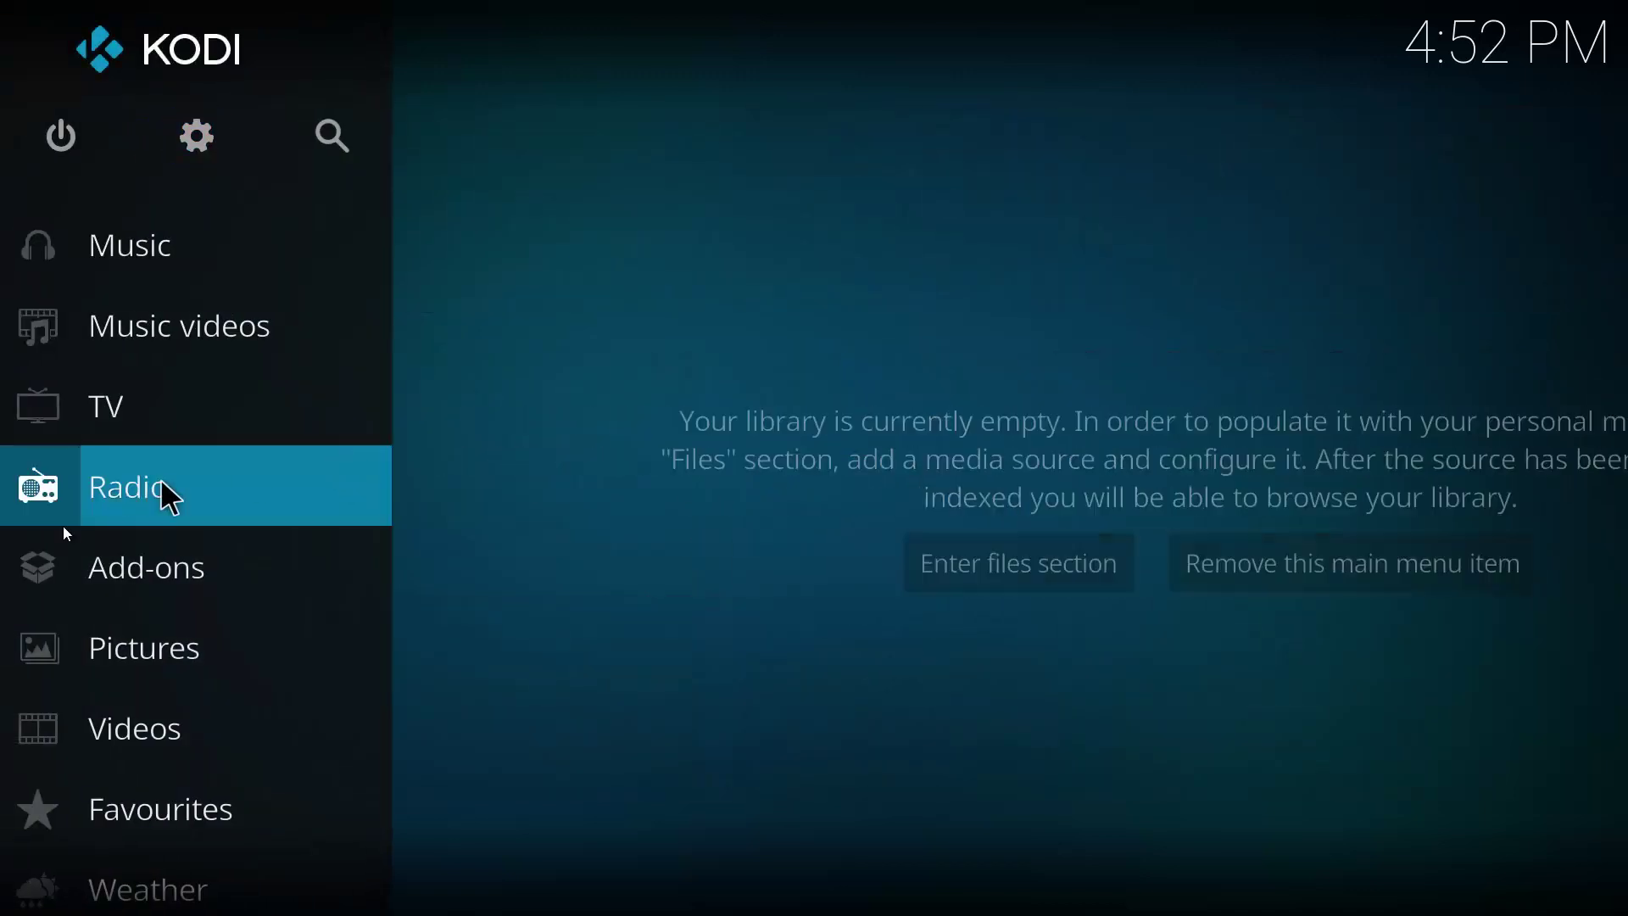
mouse_move(59, 564)
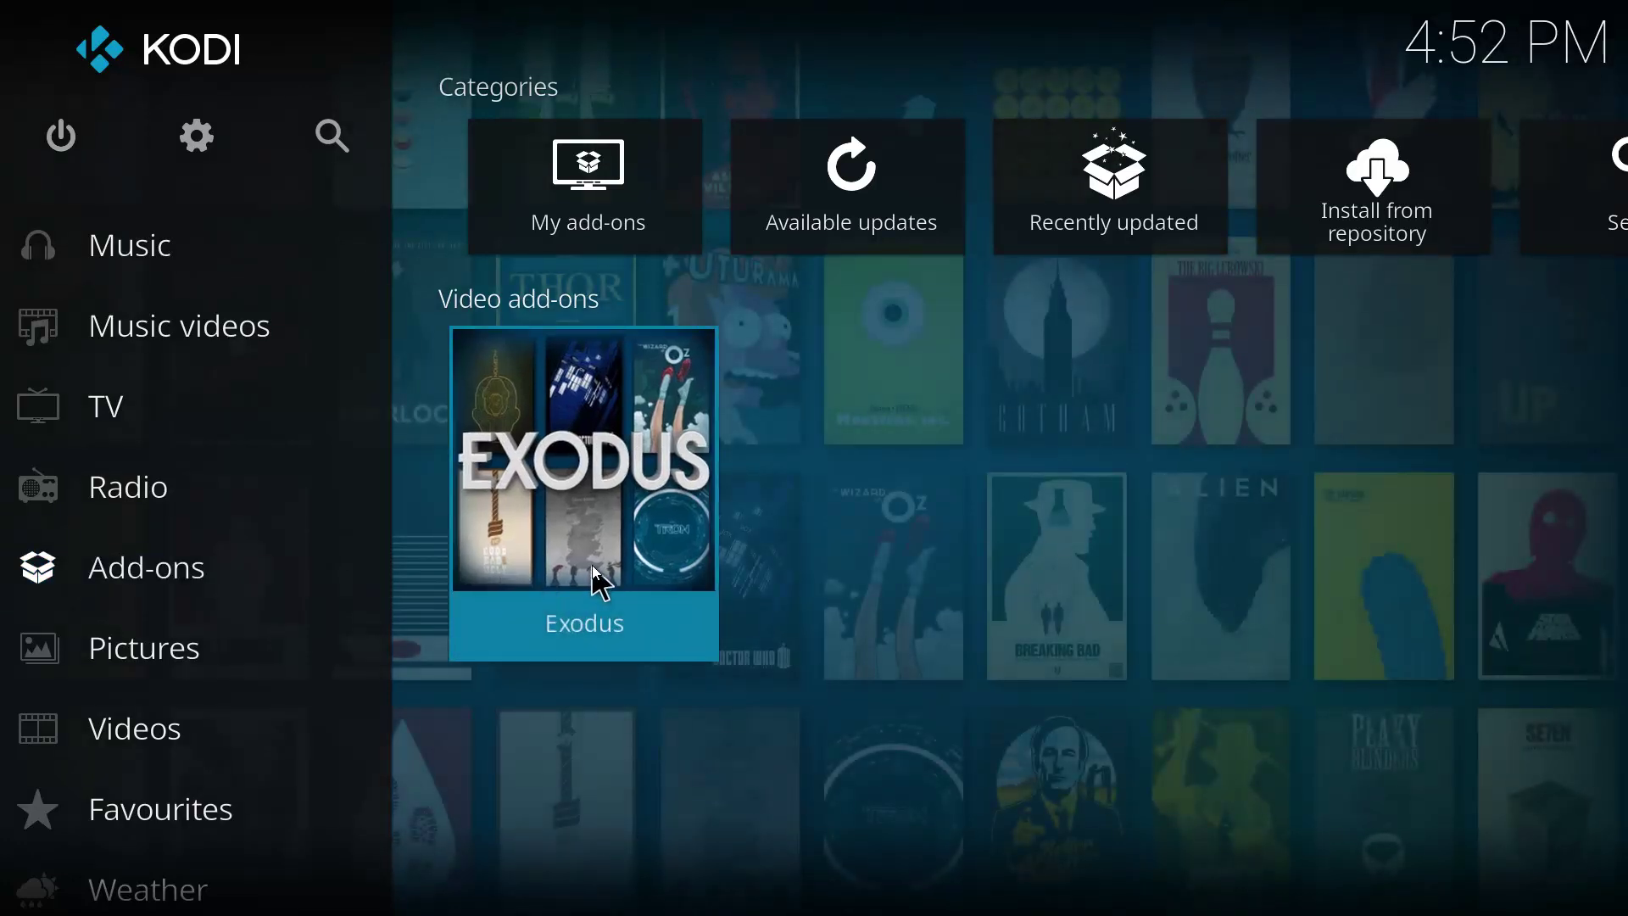
left_click(592, 567)
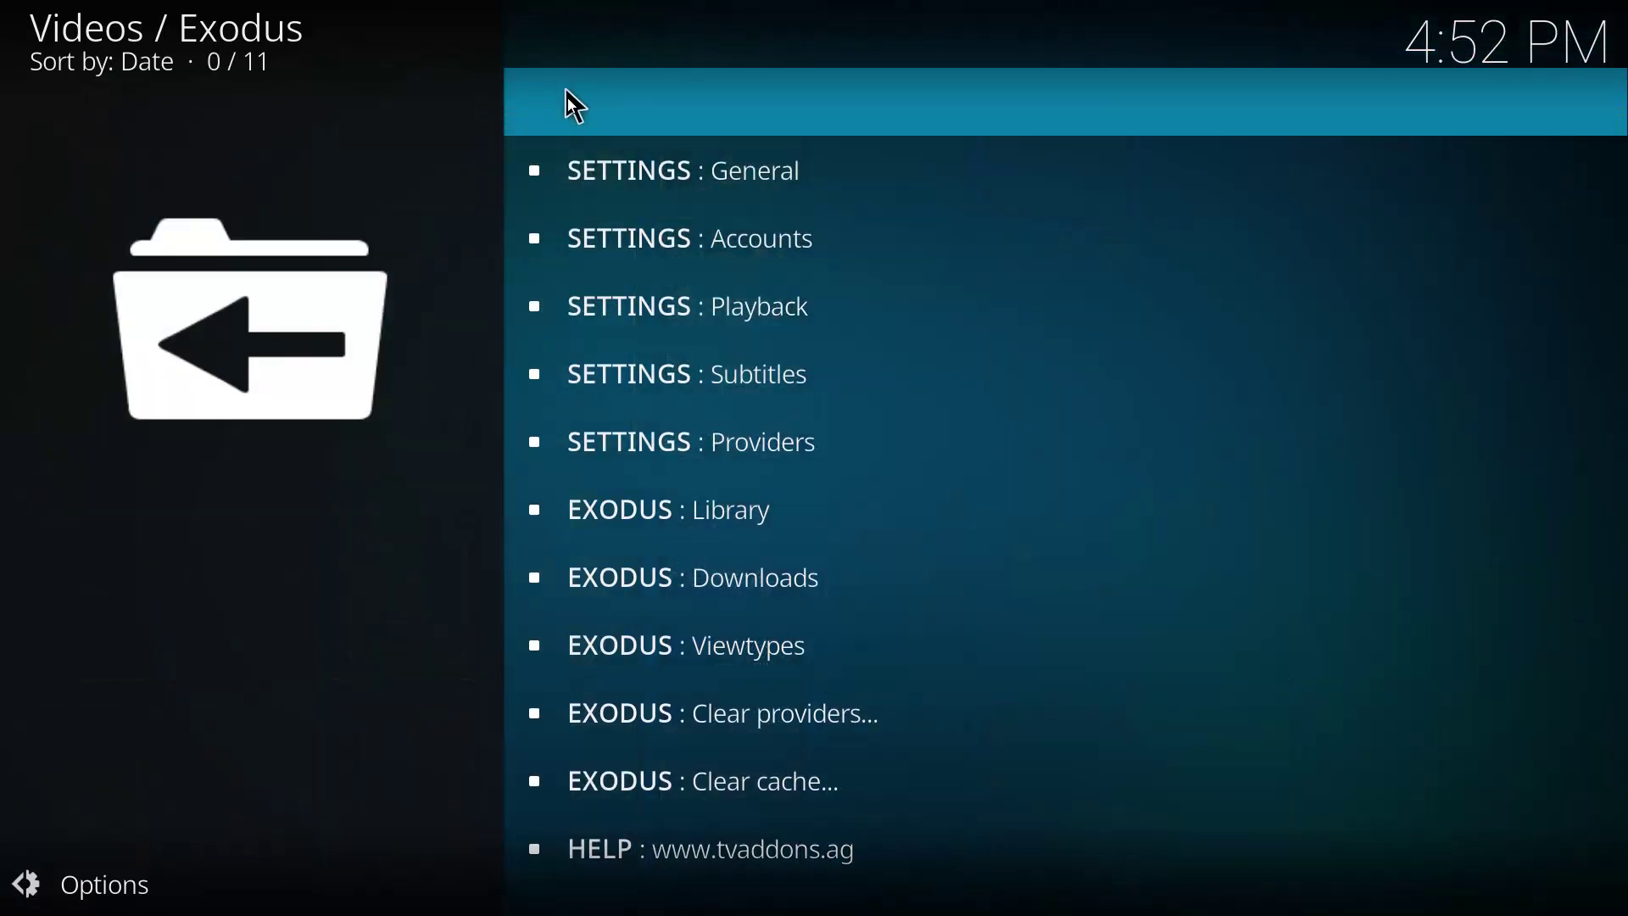
left_click(577, 106)
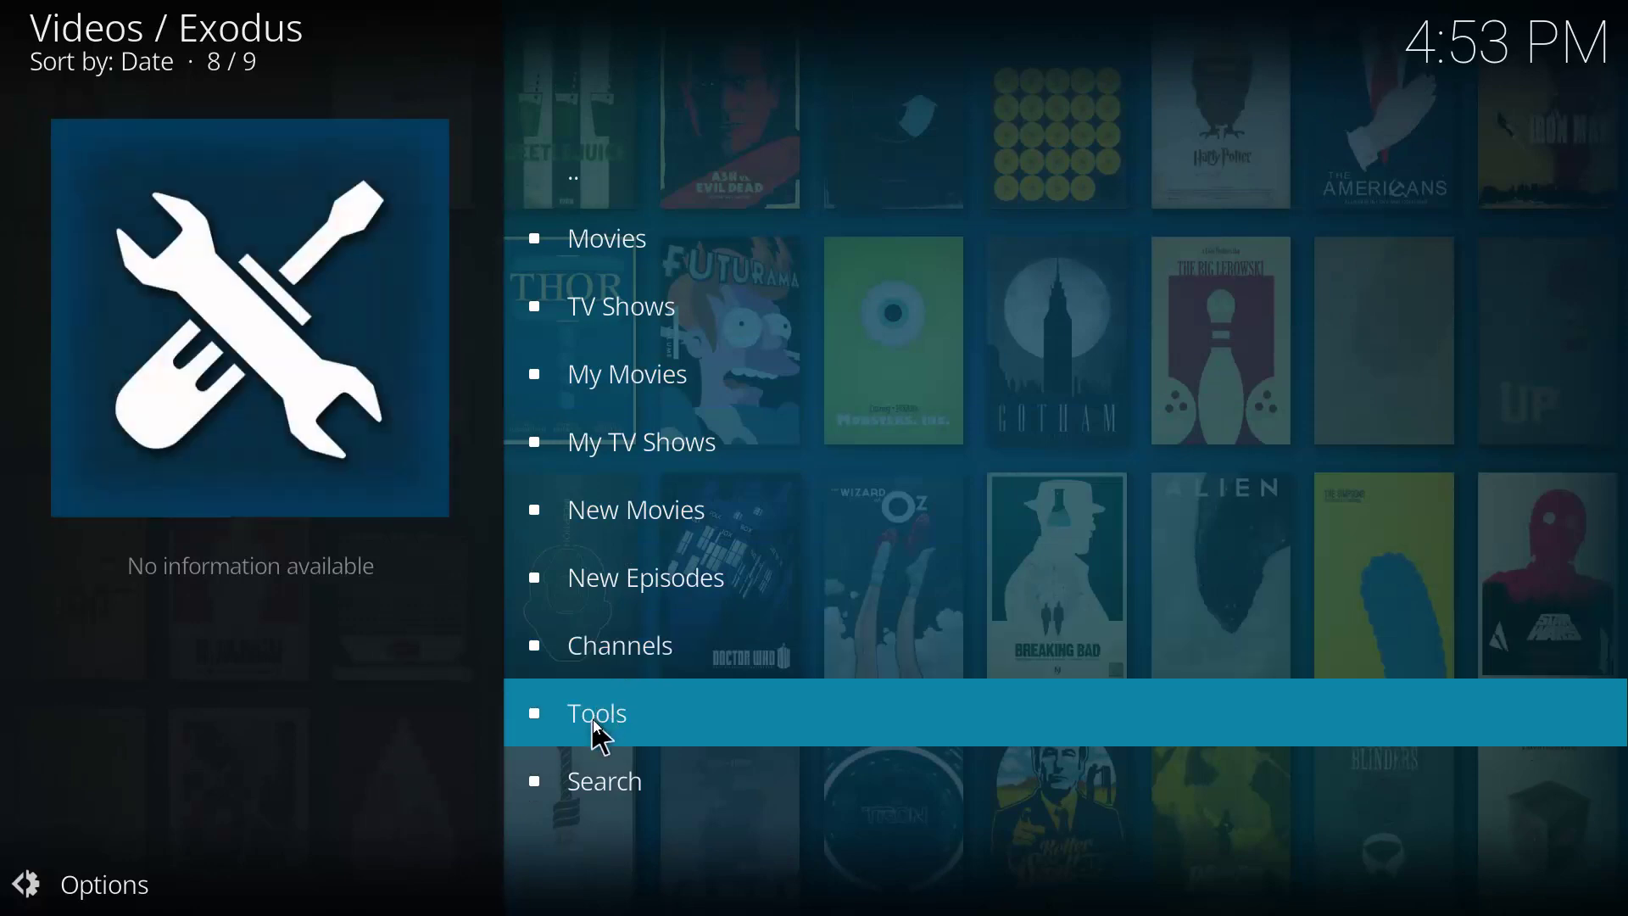
left_click(602, 736)
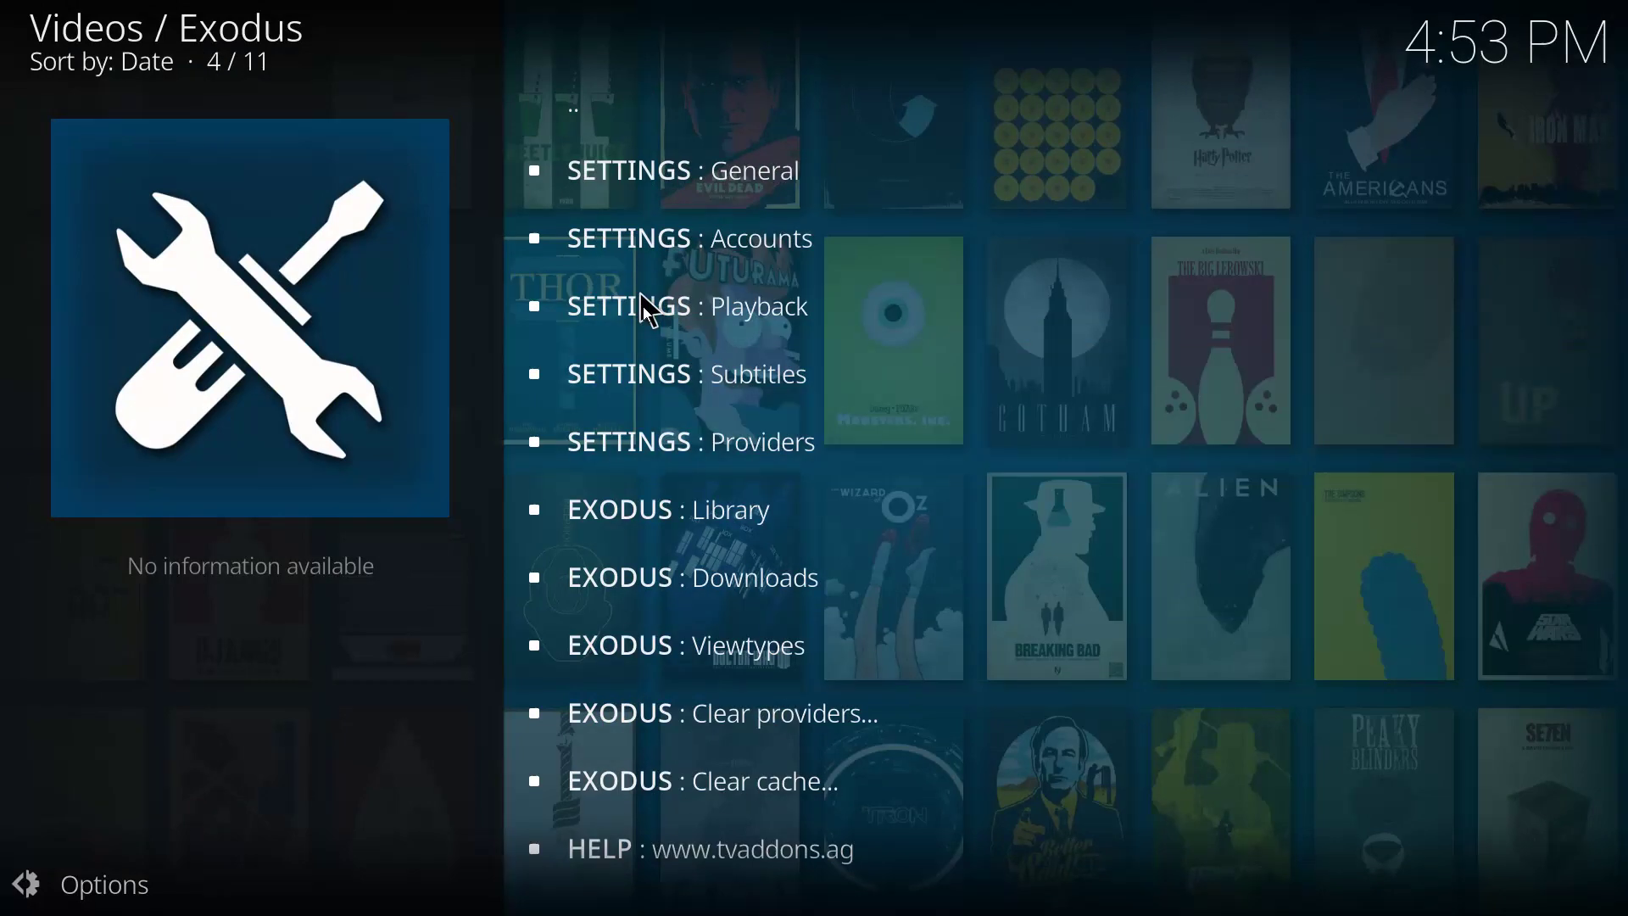
Enable subtitles in the Exodus subtitle settings and save the change.
left_click(643, 298)
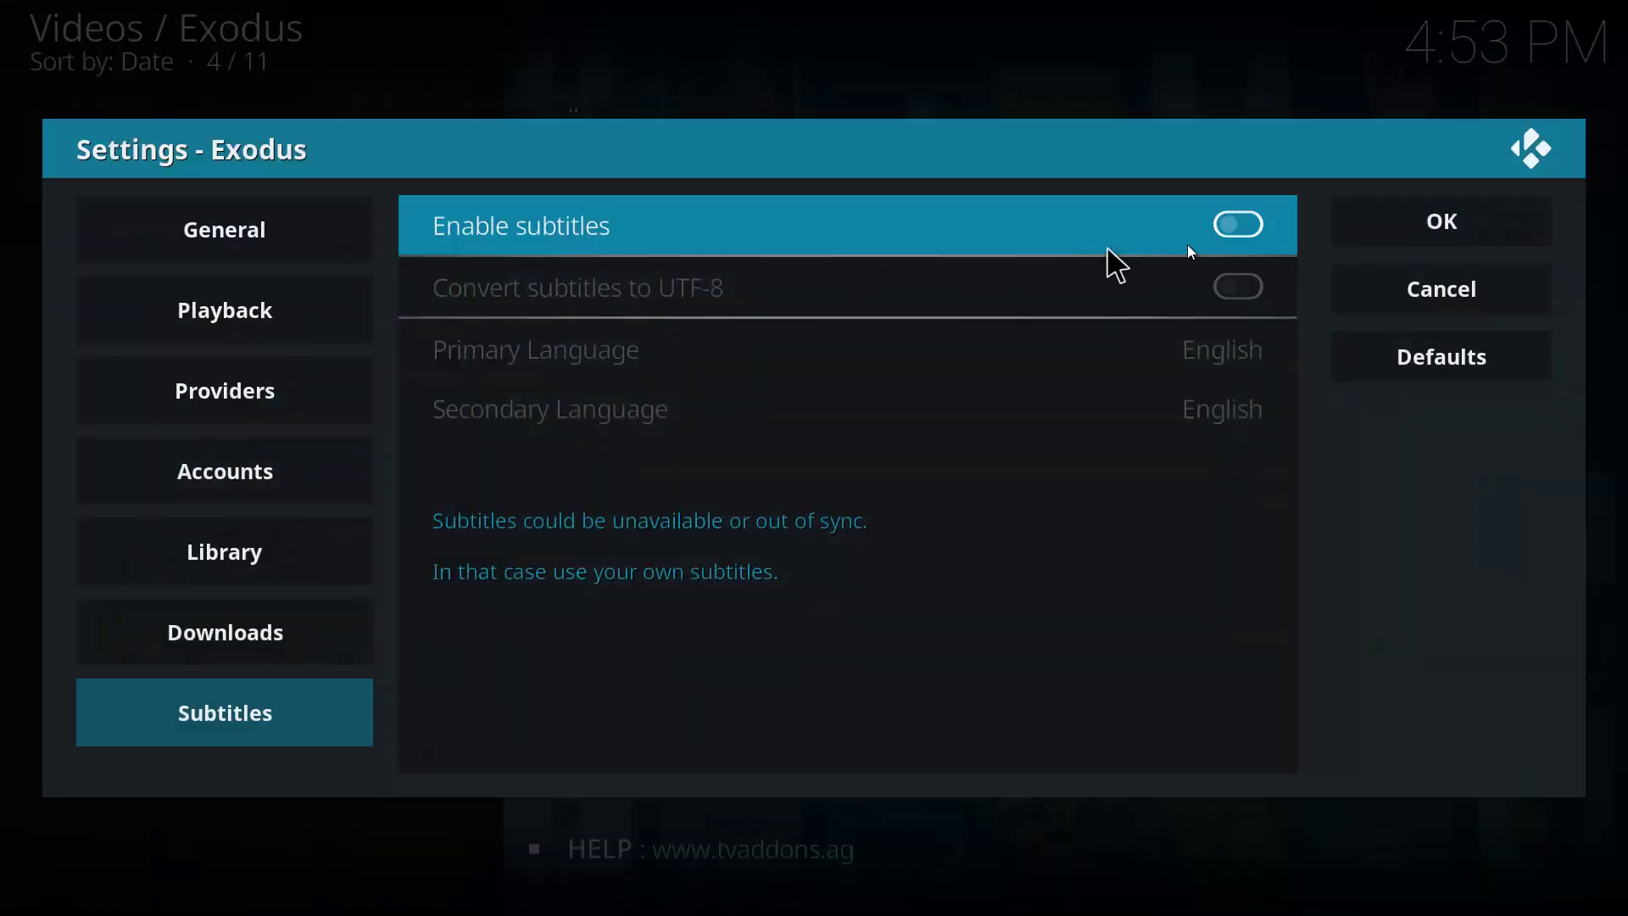
left_click(1240, 223)
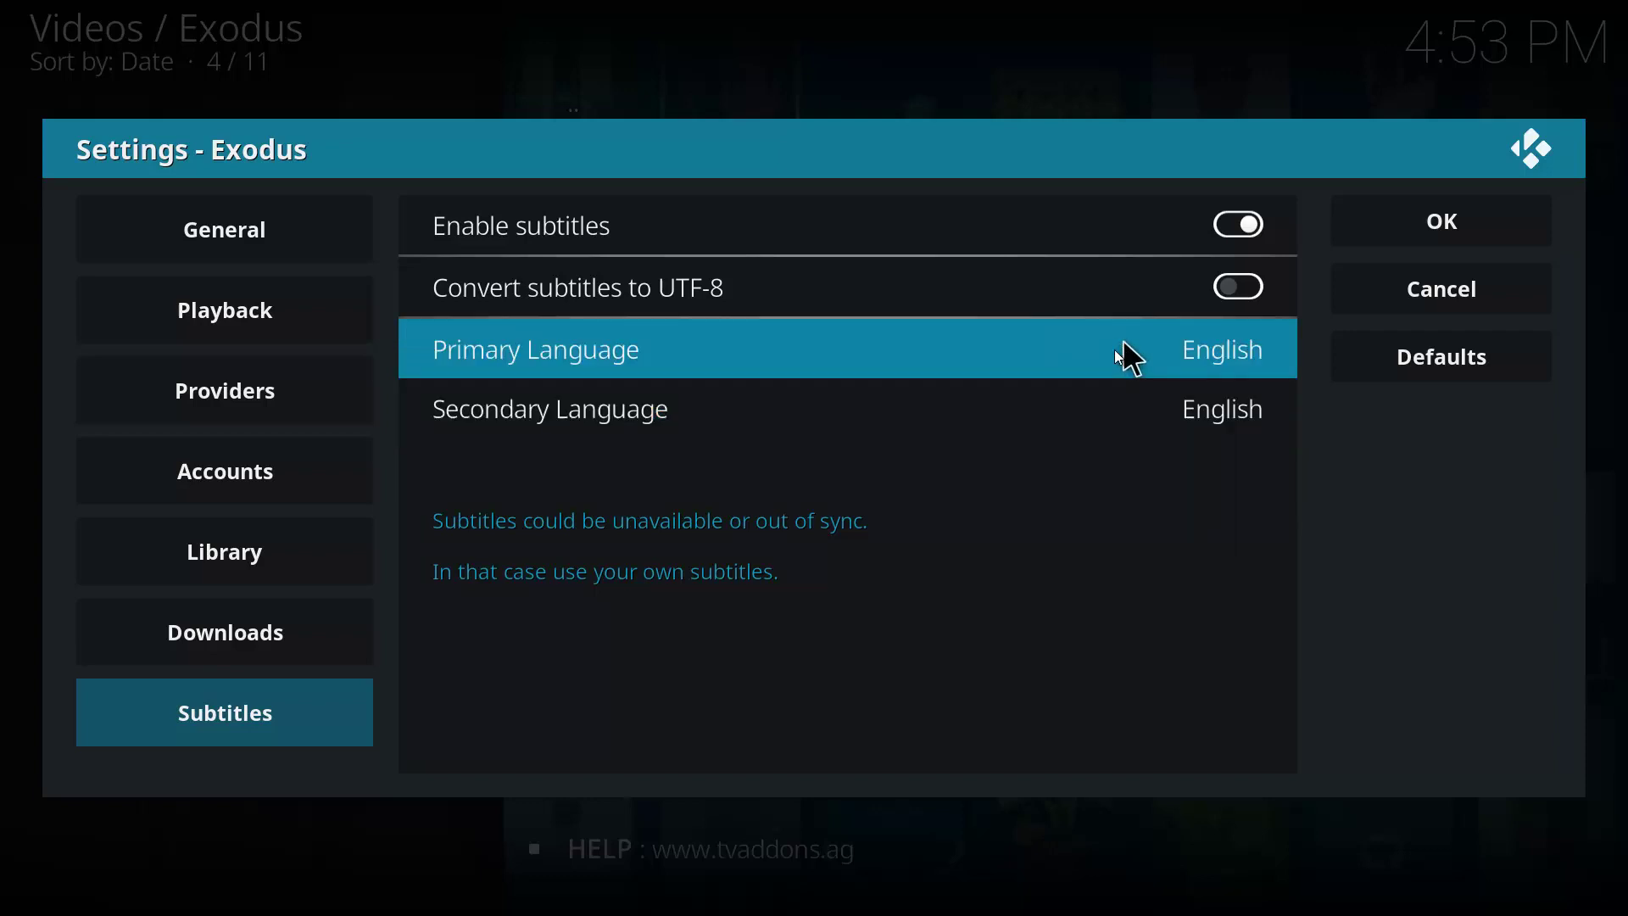
left_click(1429, 220)
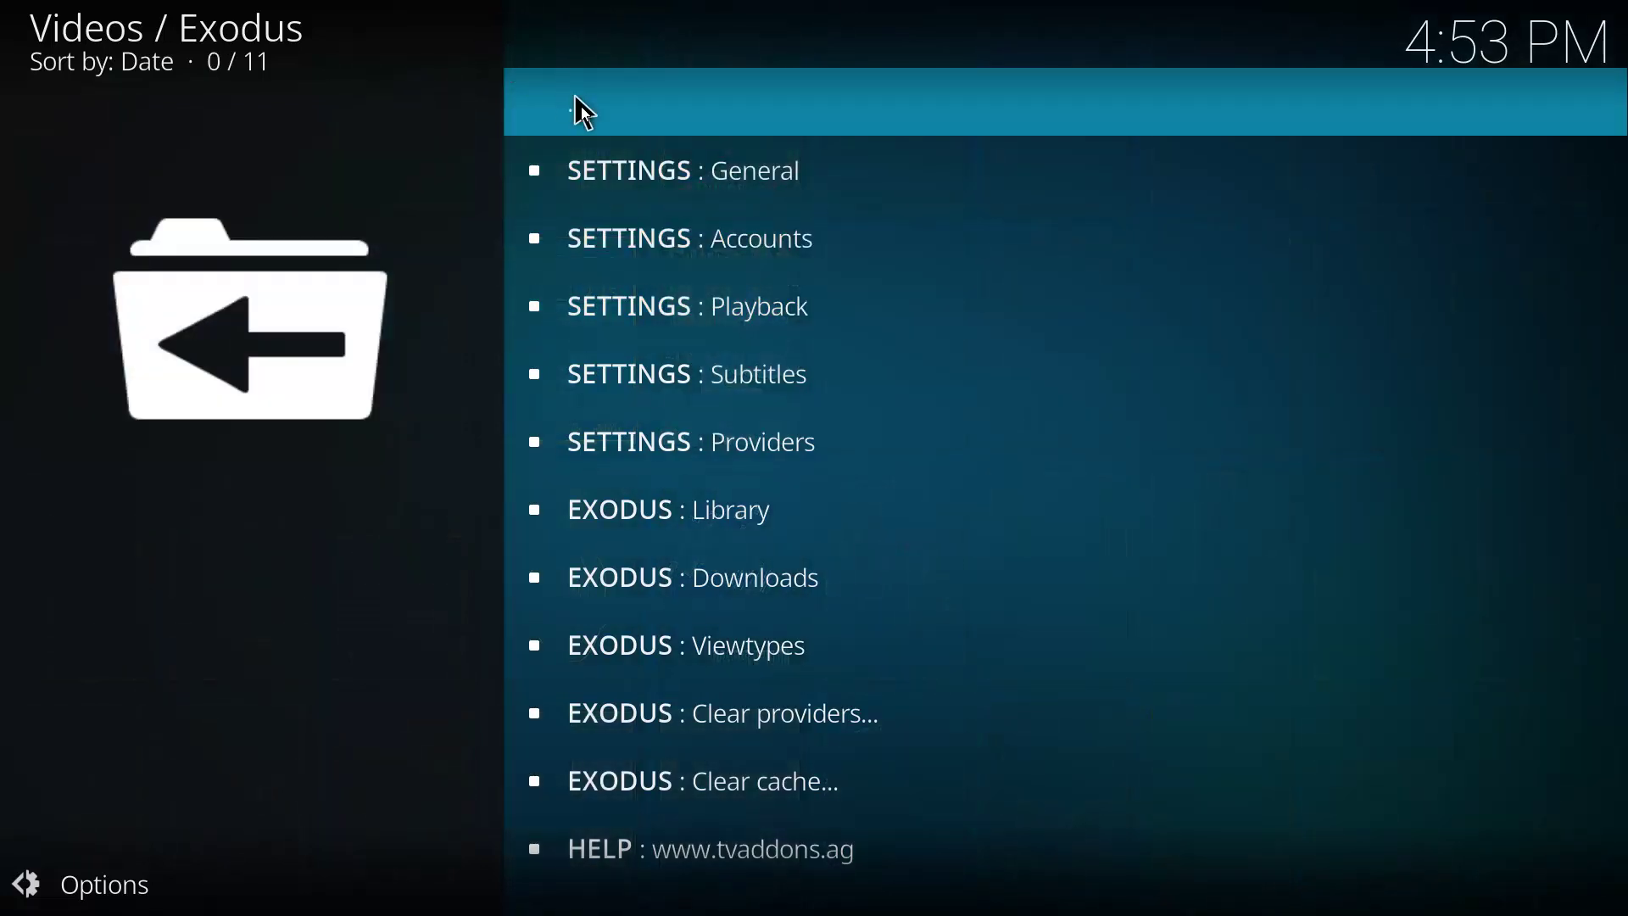
Open Season 7 of Game of Thrones from the most popular TV shows in Exodus.
left_click(585, 110)
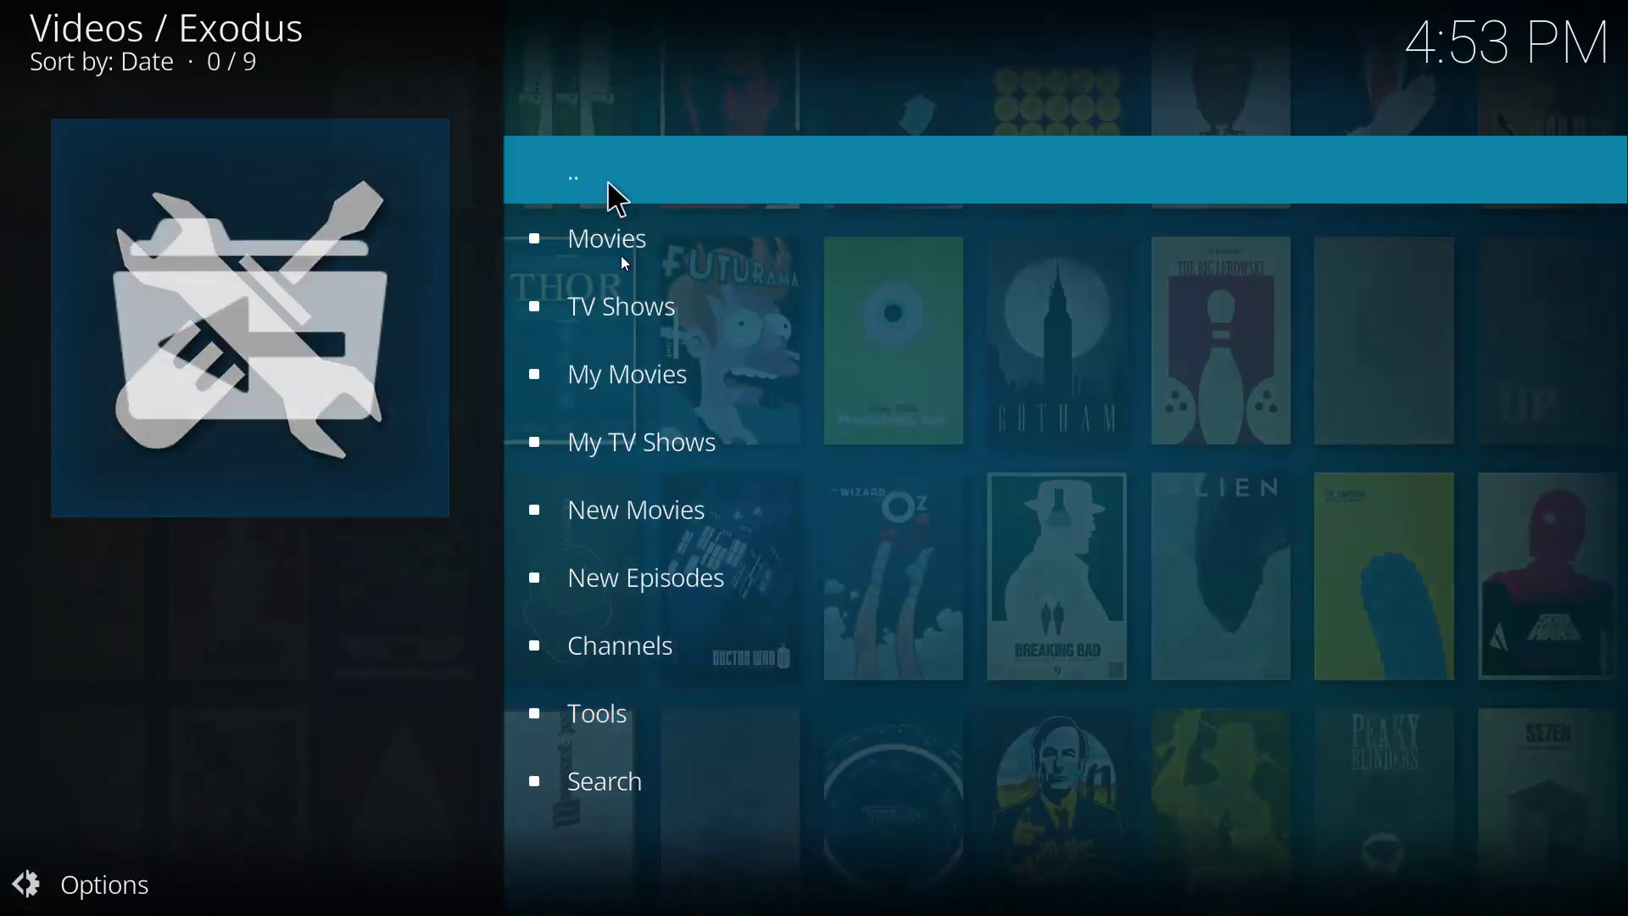
left_click(623, 301)
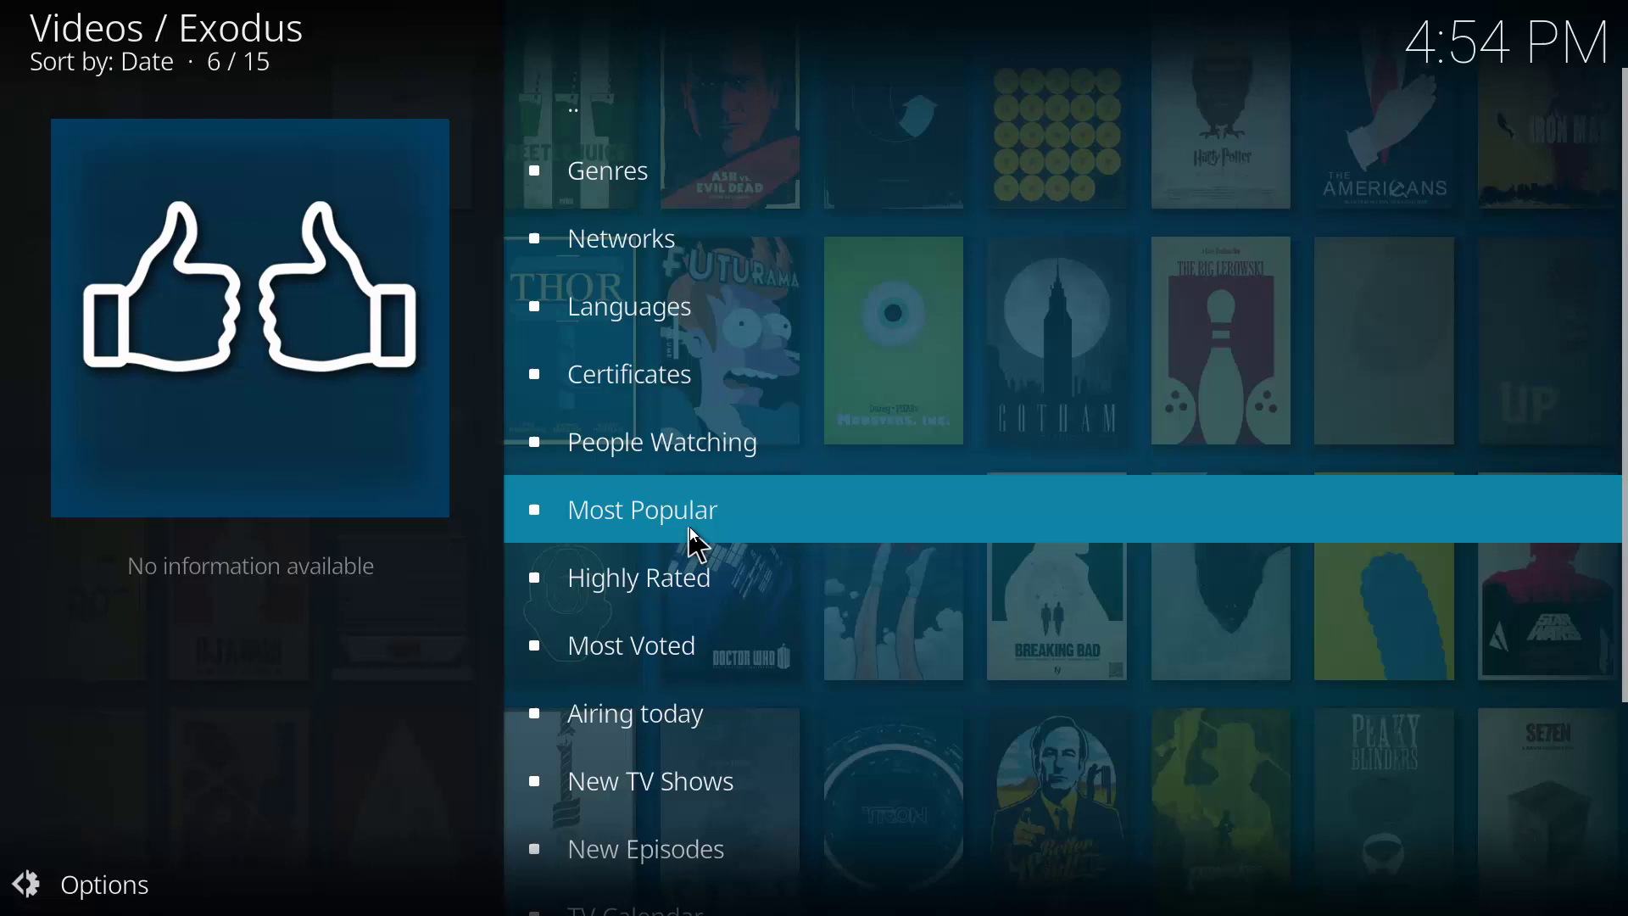
left_click(691, 530)
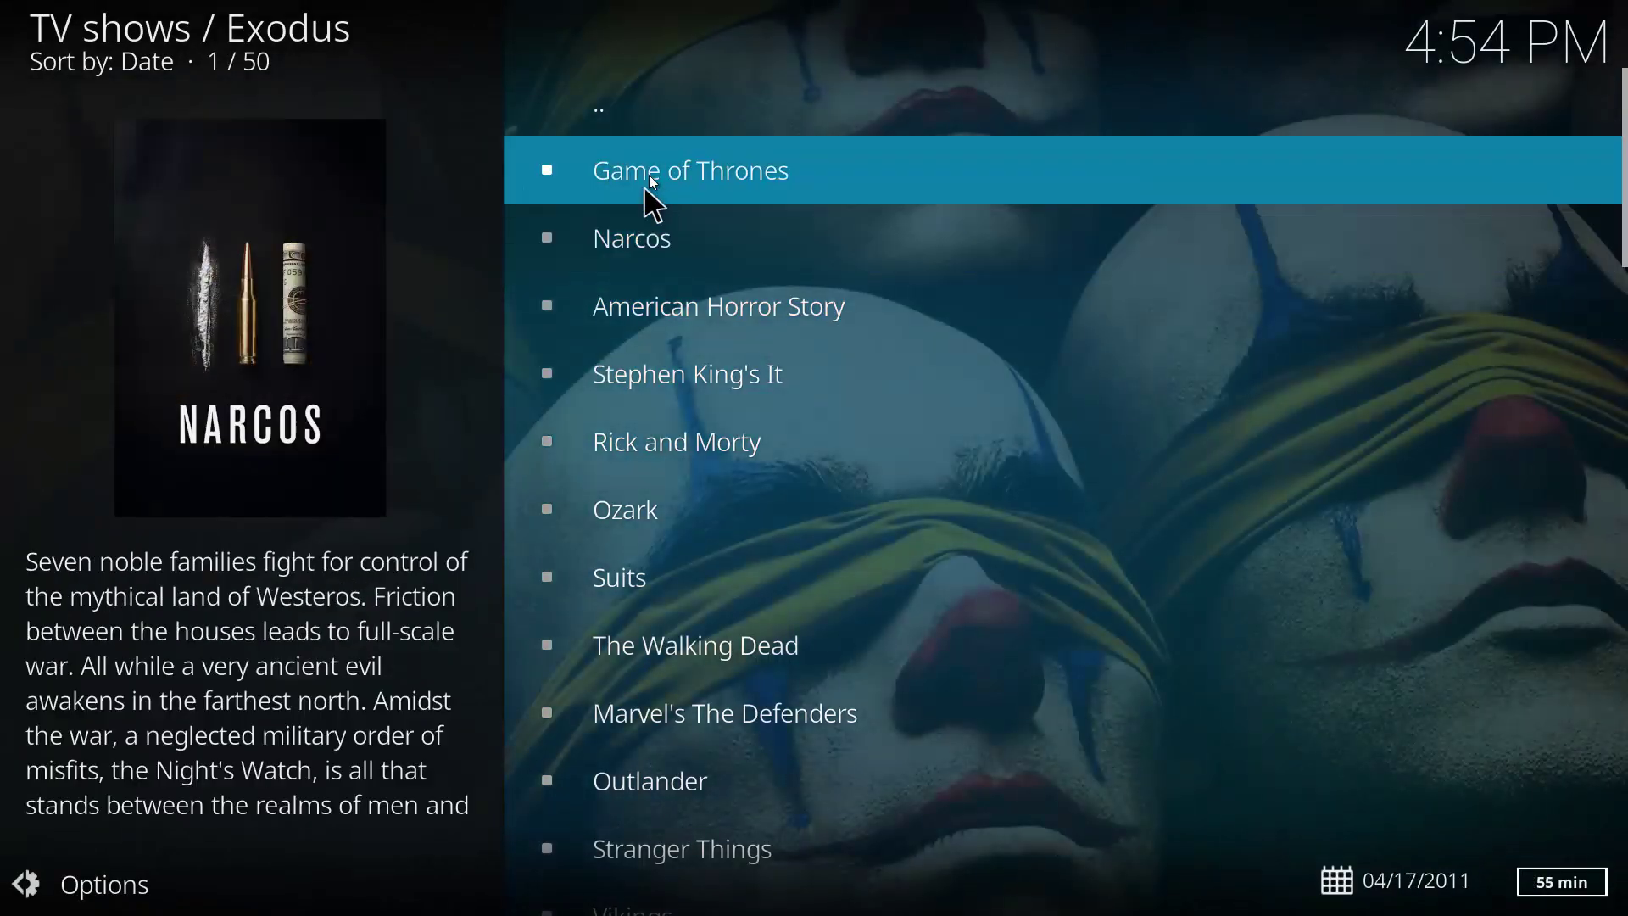
left_click(654, 188)
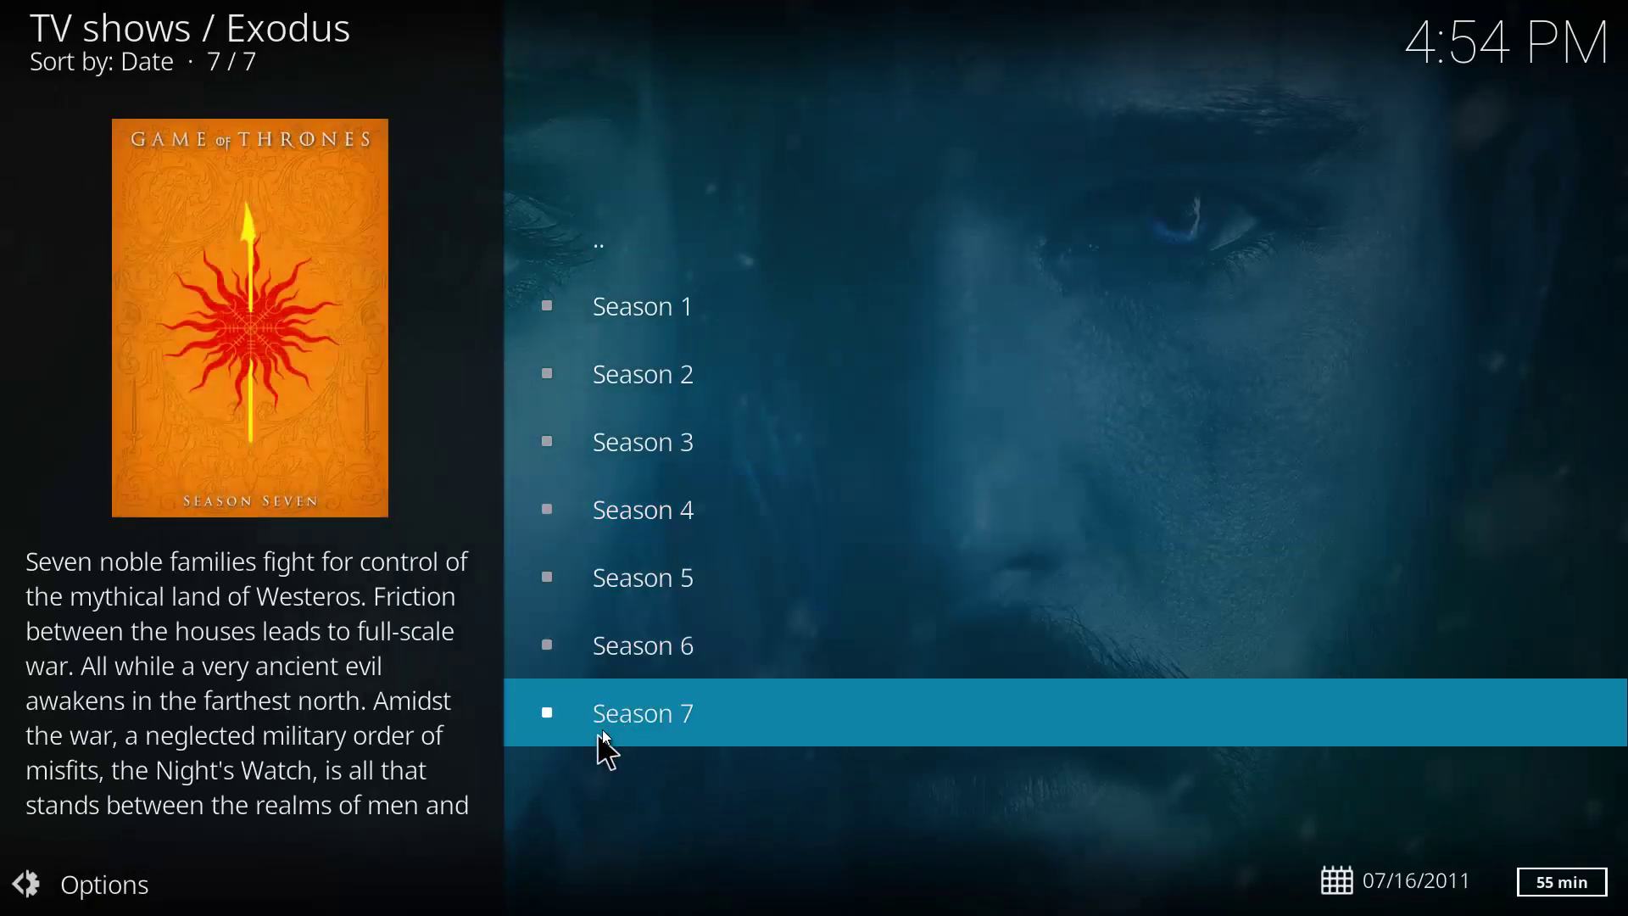
left_click(609, 731)
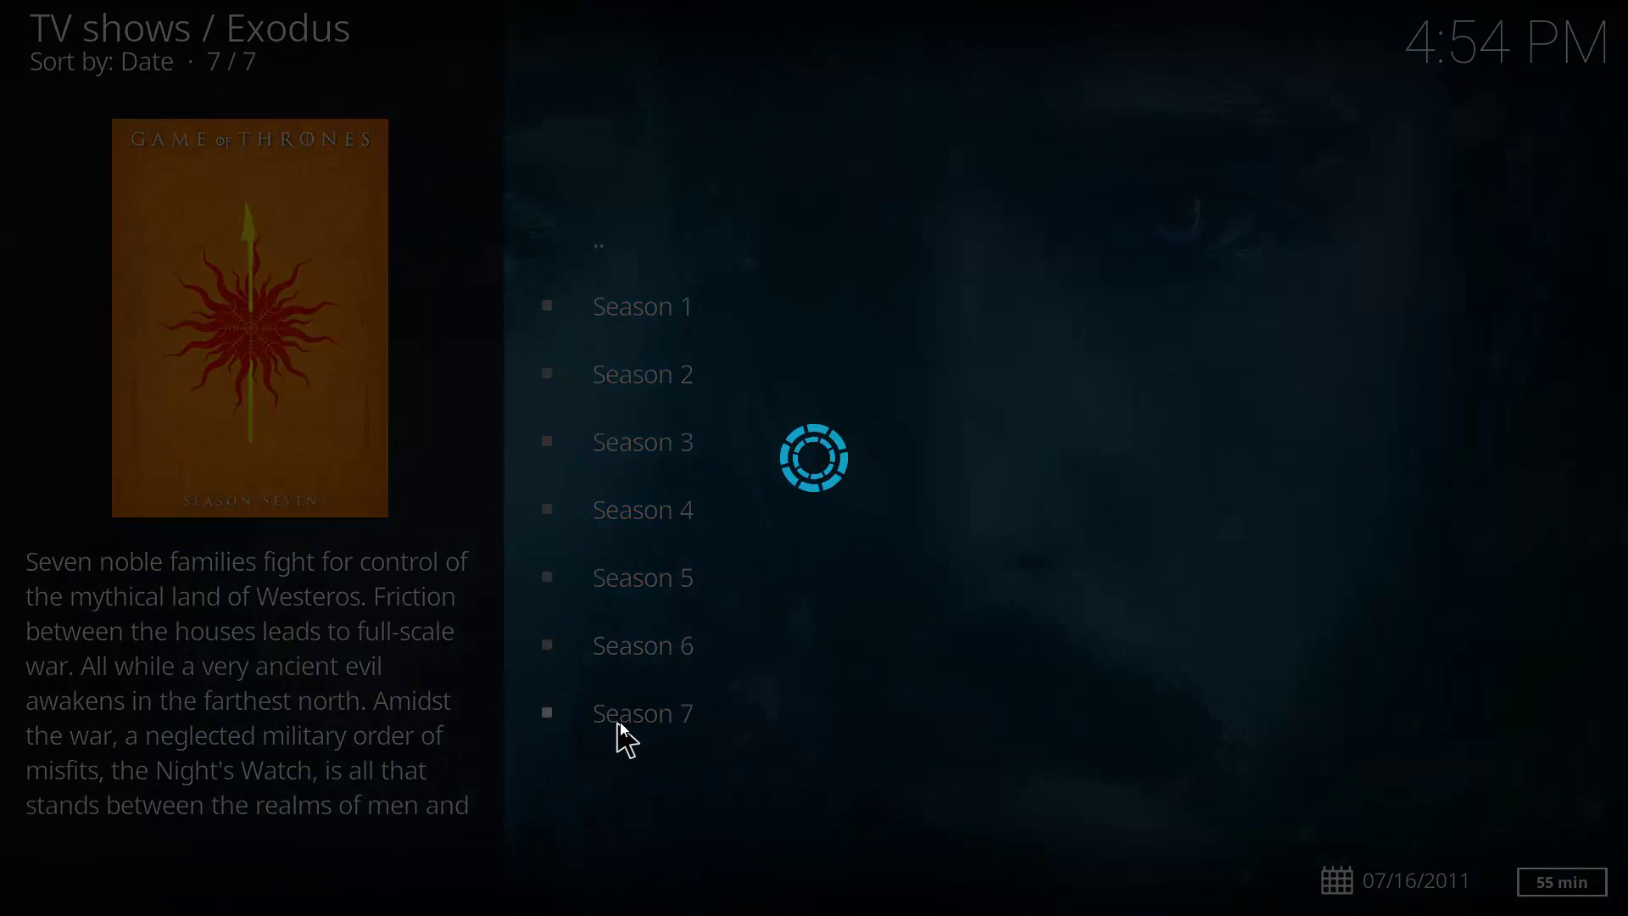